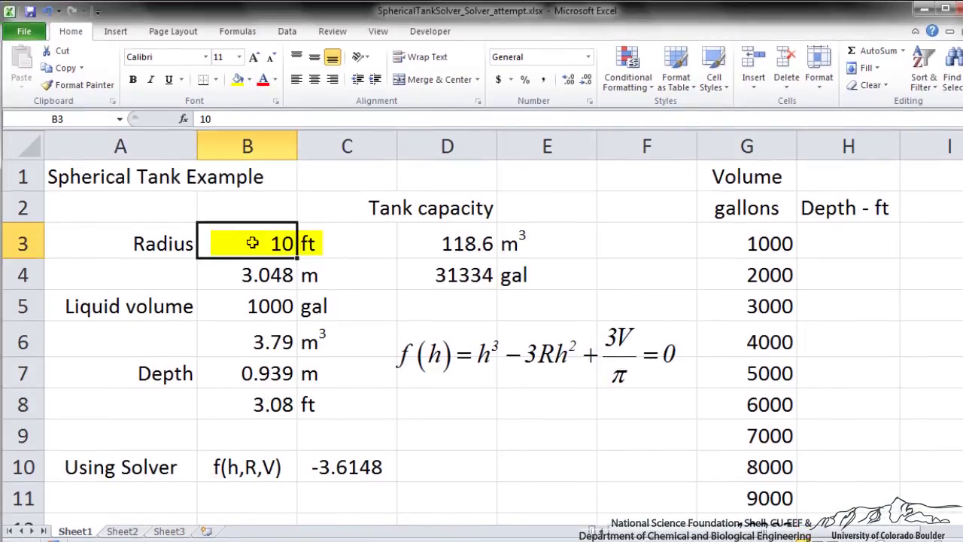
# Step: Examine the radius, liquid volume and depth cells, the displayed cubic equation and the f(h,R,V) formula in C10
pyautogui.click(274, 309)
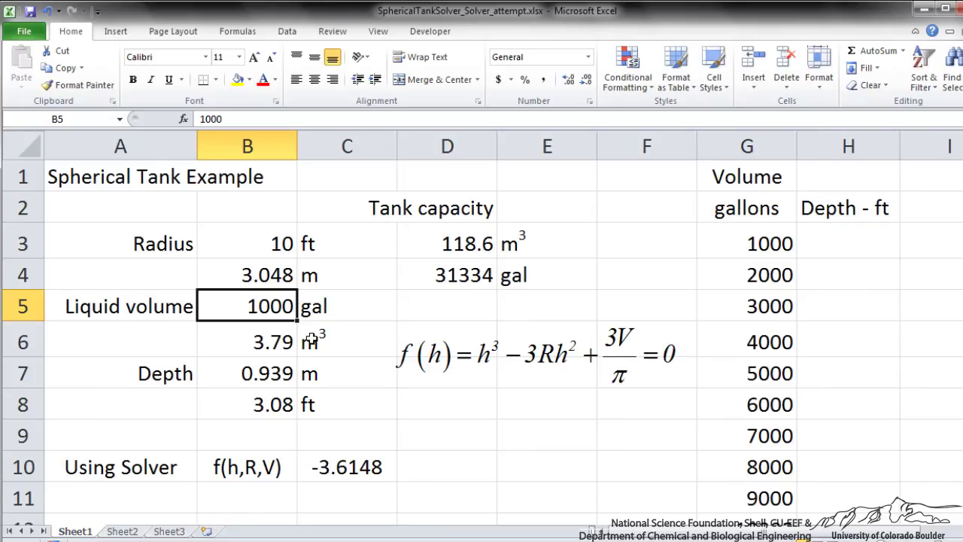
pyautogui.click(267, 376)
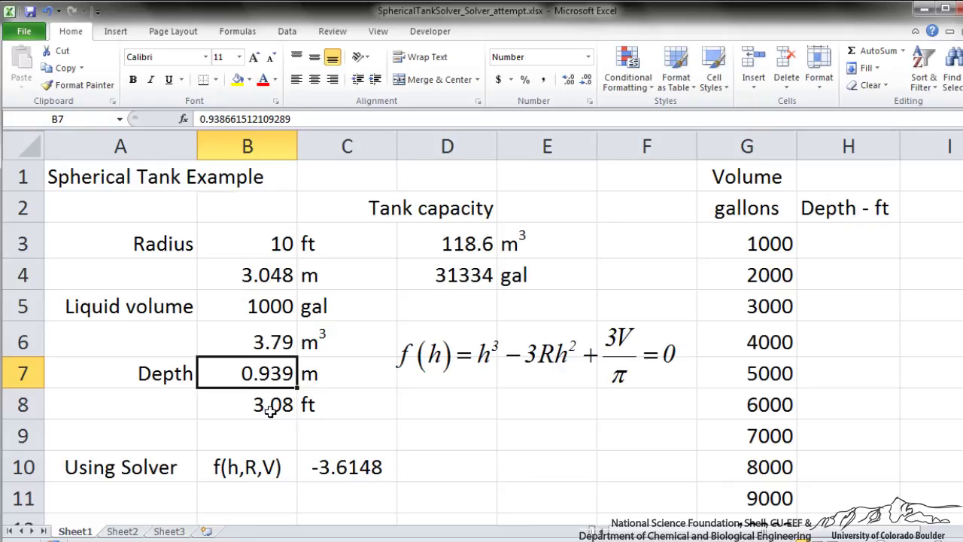
pyautogui.click(468, 332)
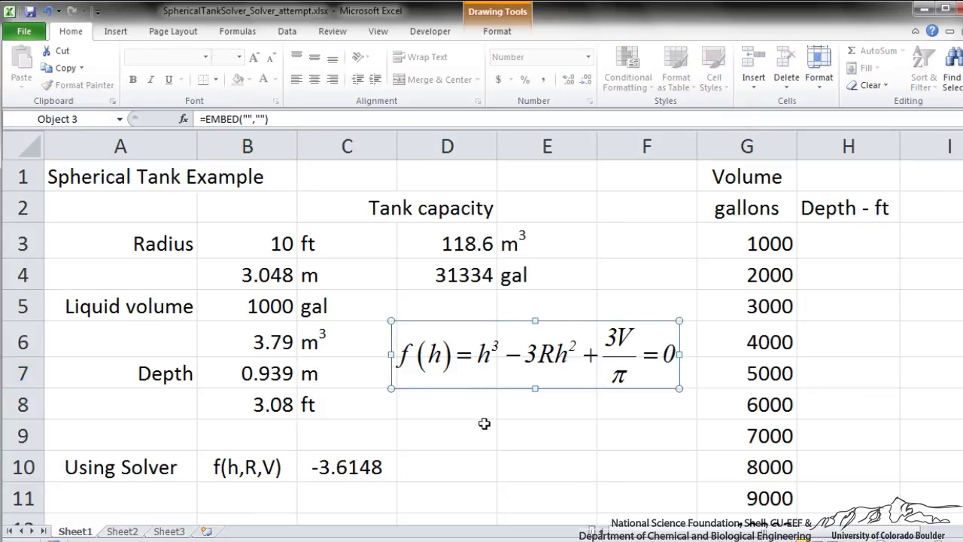
pyautogui.click(493, 447)
pyautogui.click(477, 395)
pyautogui.click(473, 379)
pyautogui.click(328, 472)
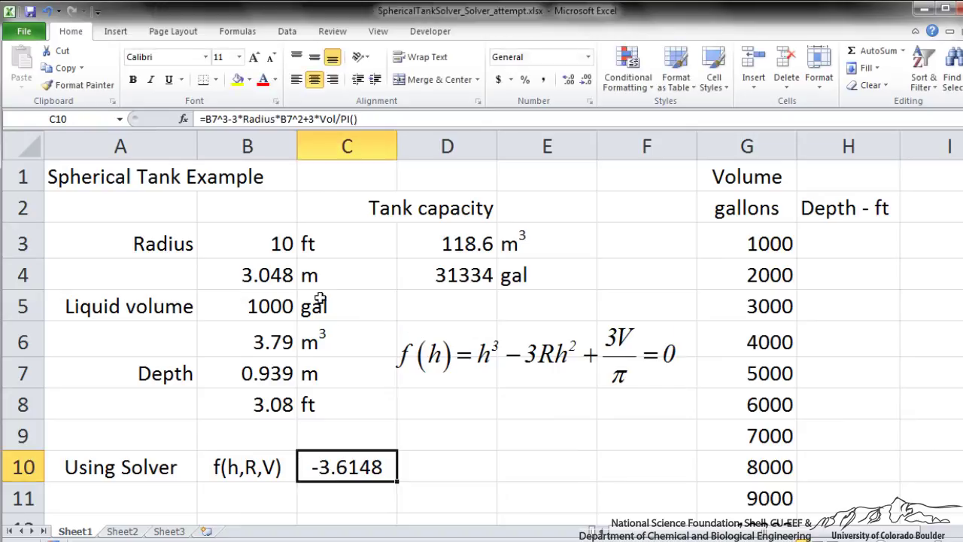
pyautogui.click(276, 117)
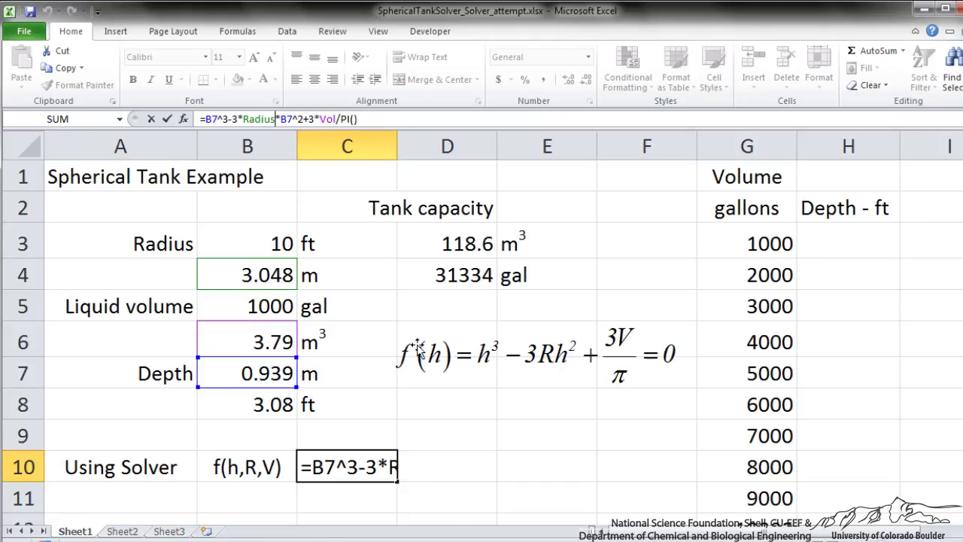
pyautogui.press('Return')
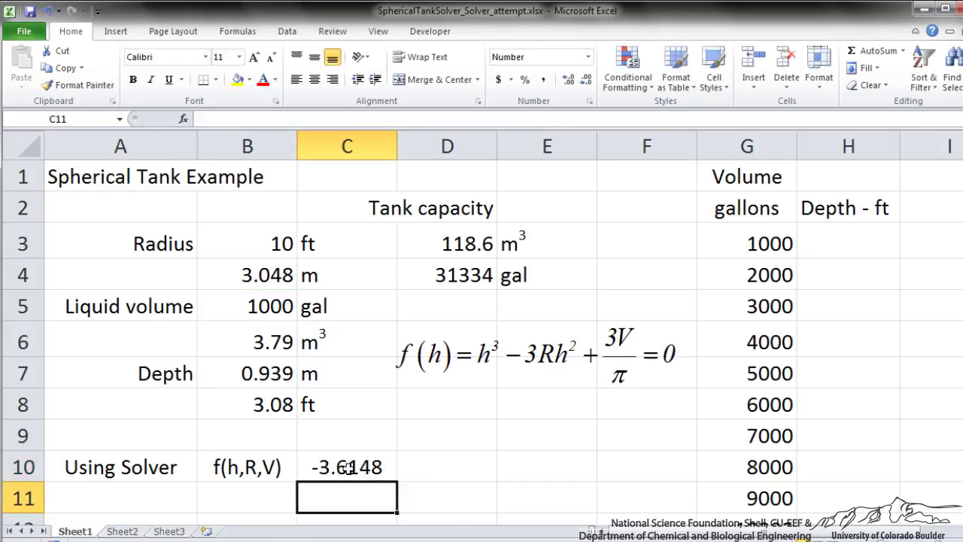
# Step: Run Solver with objective C10 at a value of 0, changing B7 between 0 and 6, and keep the solution
pyautogui.click(290, 33)
pyautogui.click(892, 68)
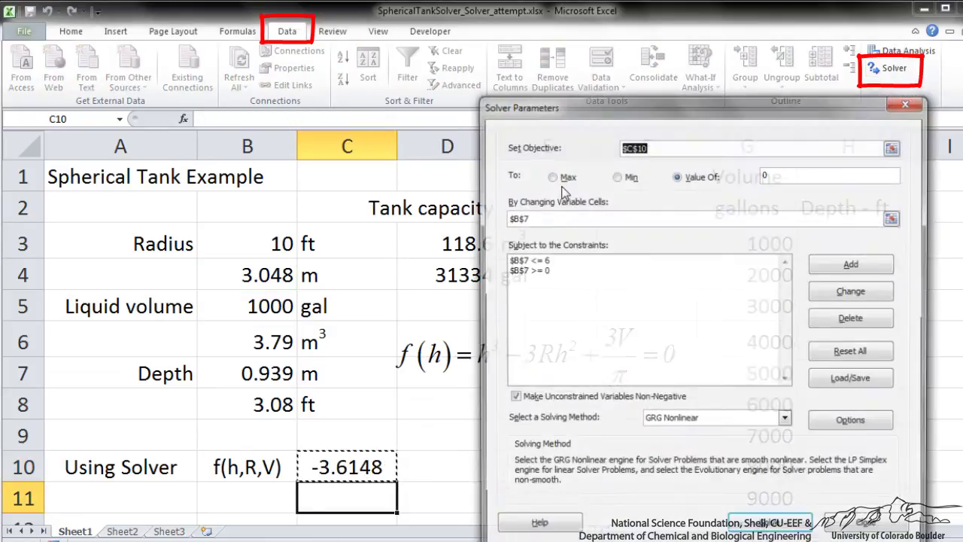
pyautogui.moveTo(568, 111); pyautogui.dragTo(567, 103)
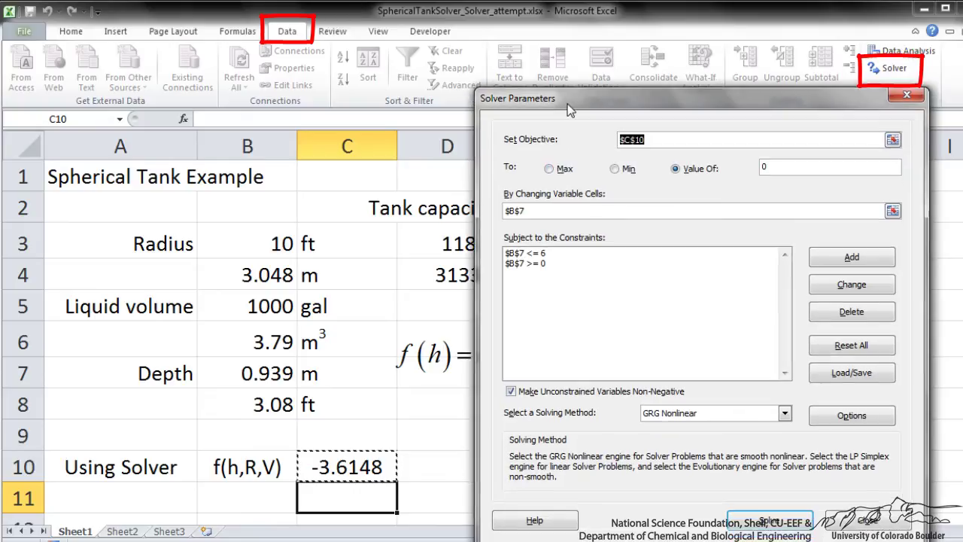
pyautogui.click(351, 467)
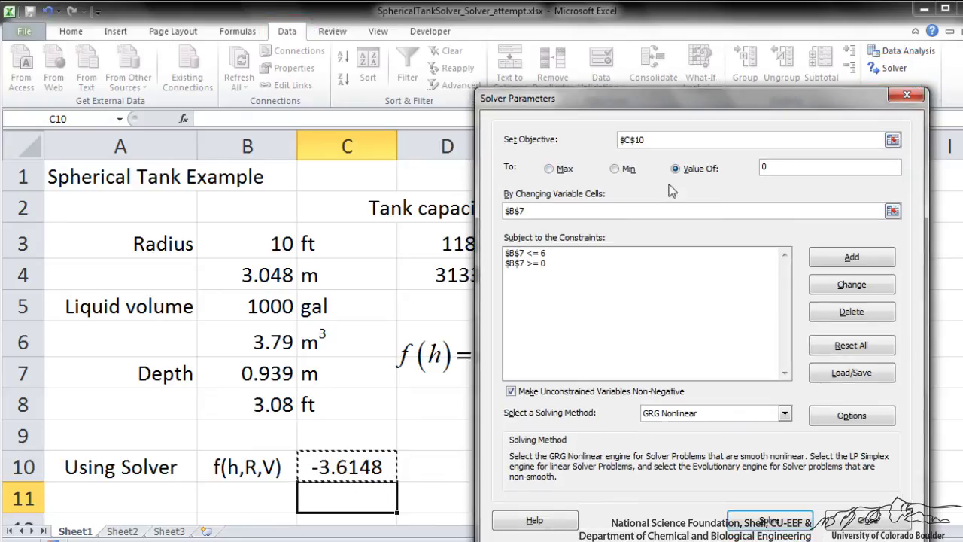
pyautogui.click(773, 166)
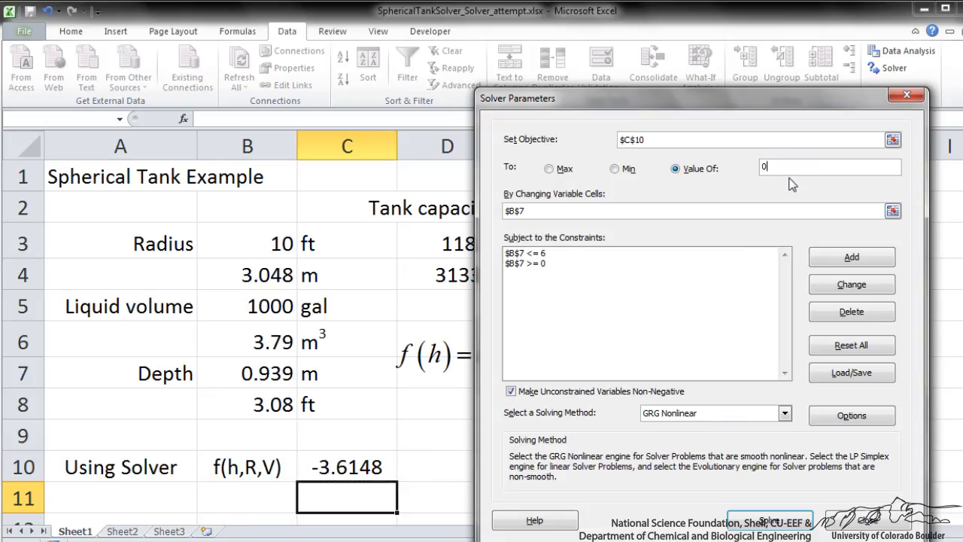
pyautogui.click(557, 210)
pyautogui.click(551, 257)
pyautogui.click(544, 265)
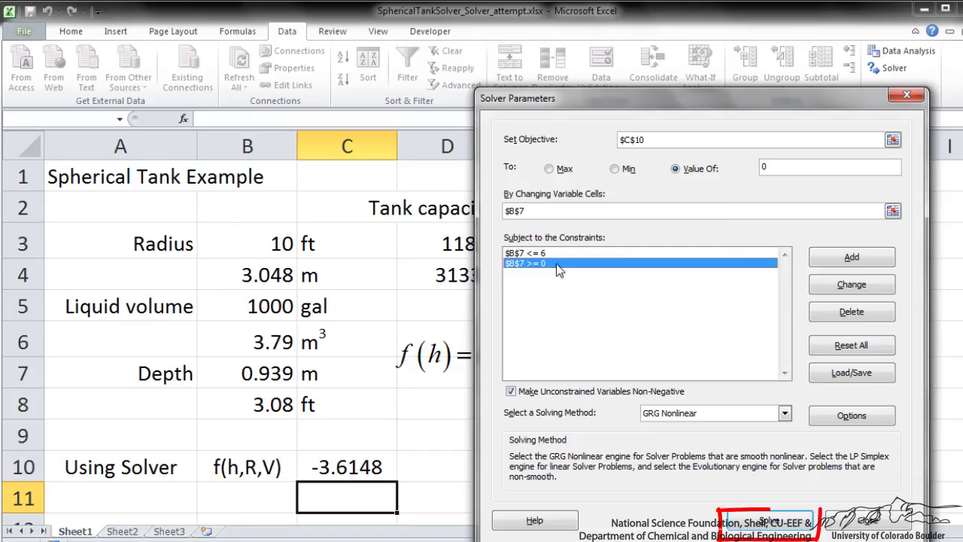
pyautogui.click(768, 521)
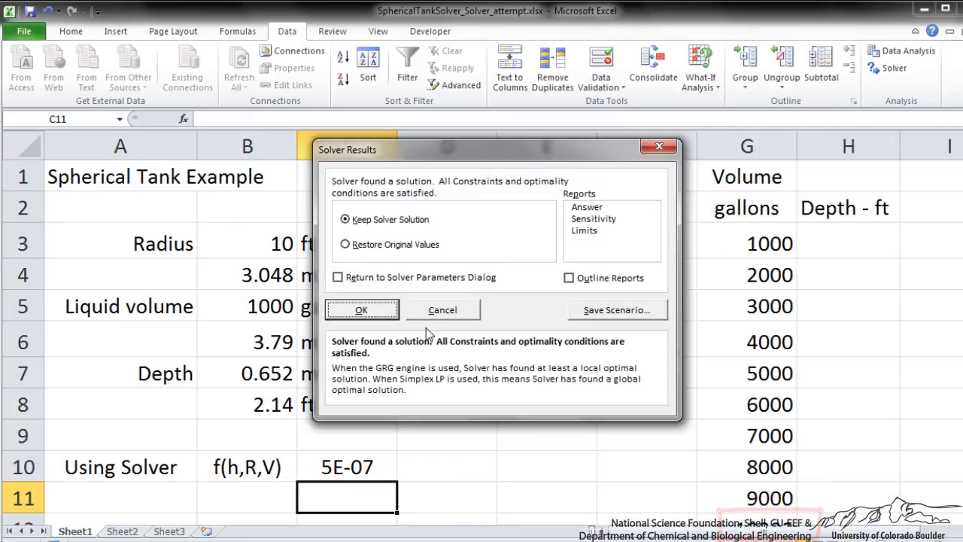
pyautogui.press('Return')
# Step: Review the solved cells, then copy the depth in feet from B8 into H3 beside 1000 gallons as a value only
pyautogui.click(374, 468)
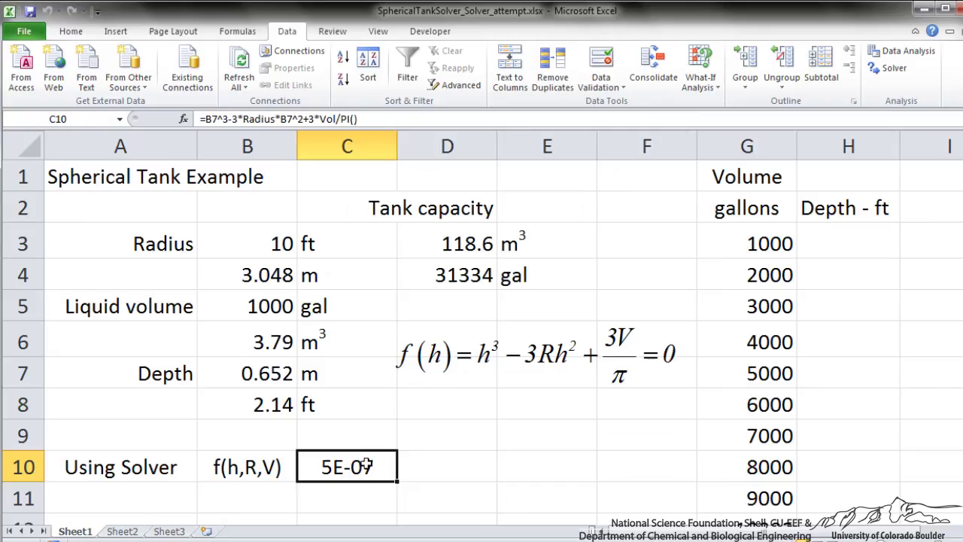
pyautogui.click(271, 307)
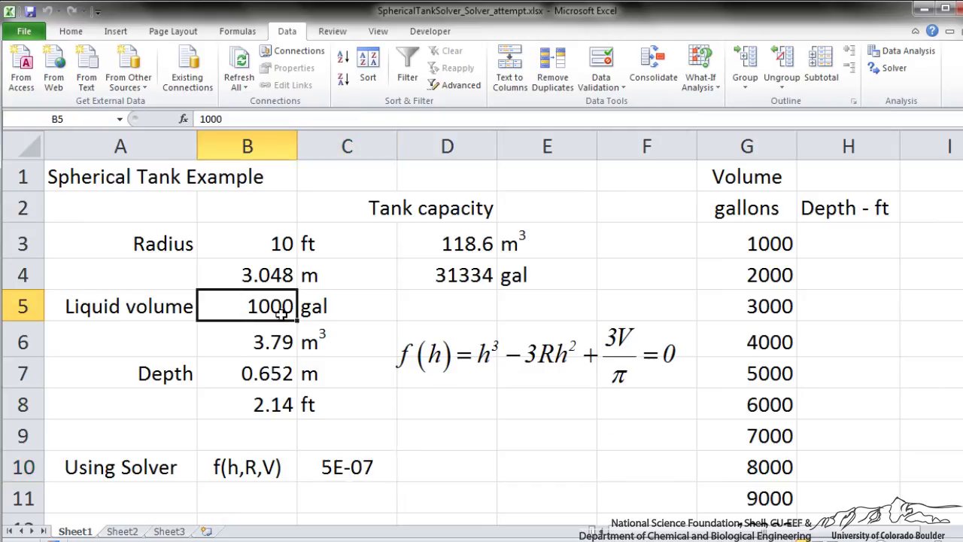
pyautogui.click(267, 377)
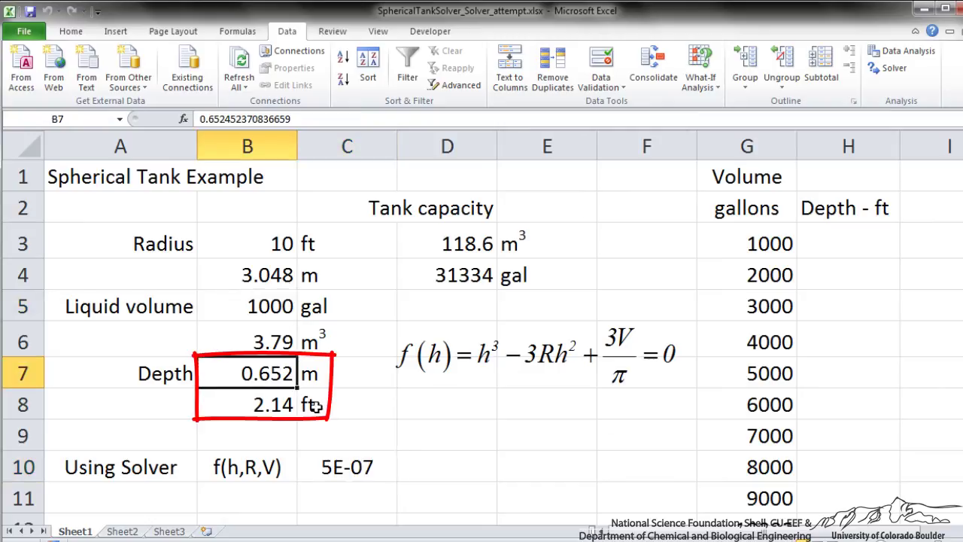
pyautogui.click(273, 404)
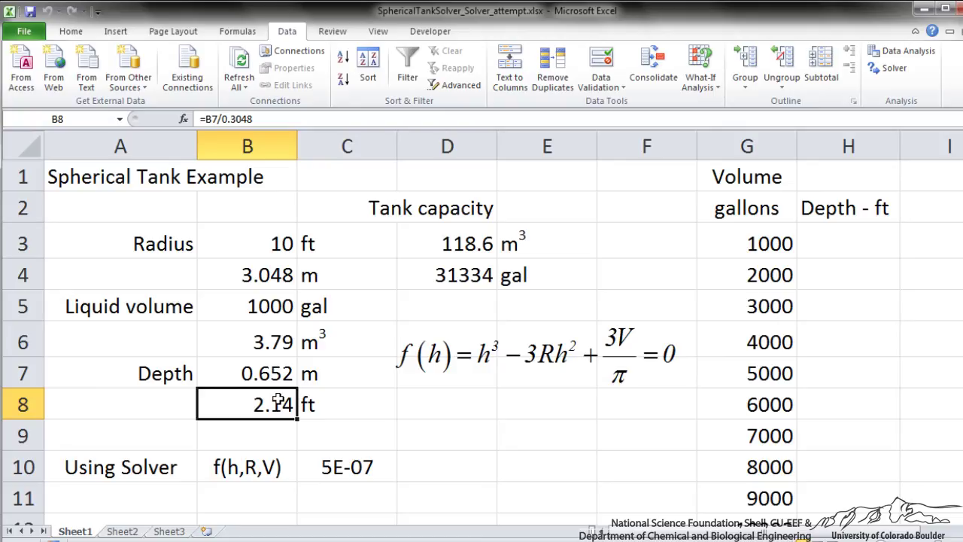
pyautogui.moveTo(761, 238); pyautogui.dragTo(783, 498)
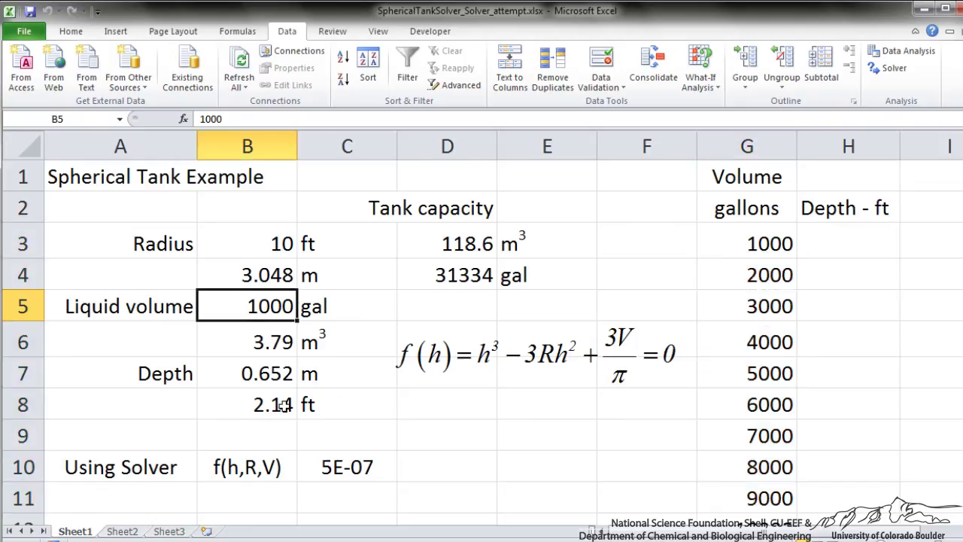
pyautogui.click(278, 406)
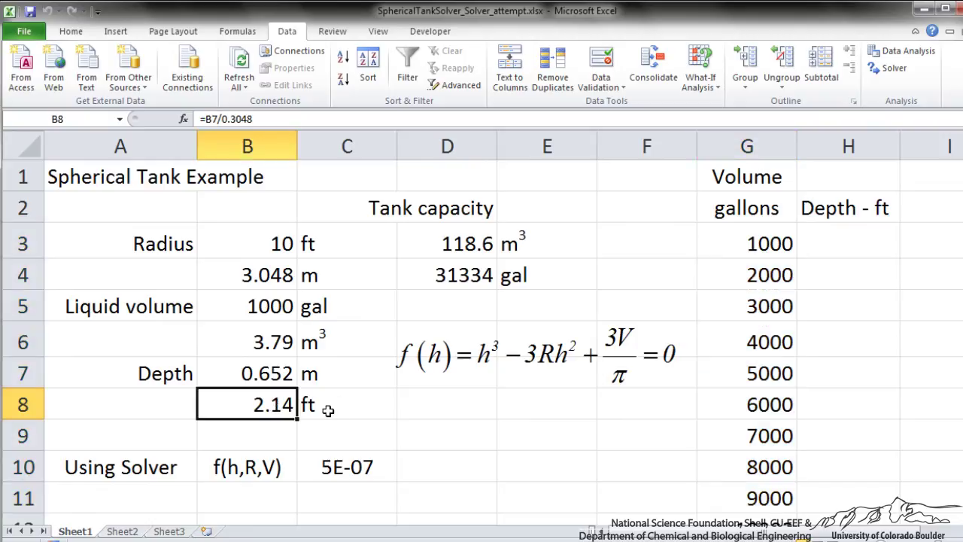
pyautogui.hotkey('ctrl', 'c')
pyautogui.rightClick(808, 245)
pyautogui.click(696, 306)
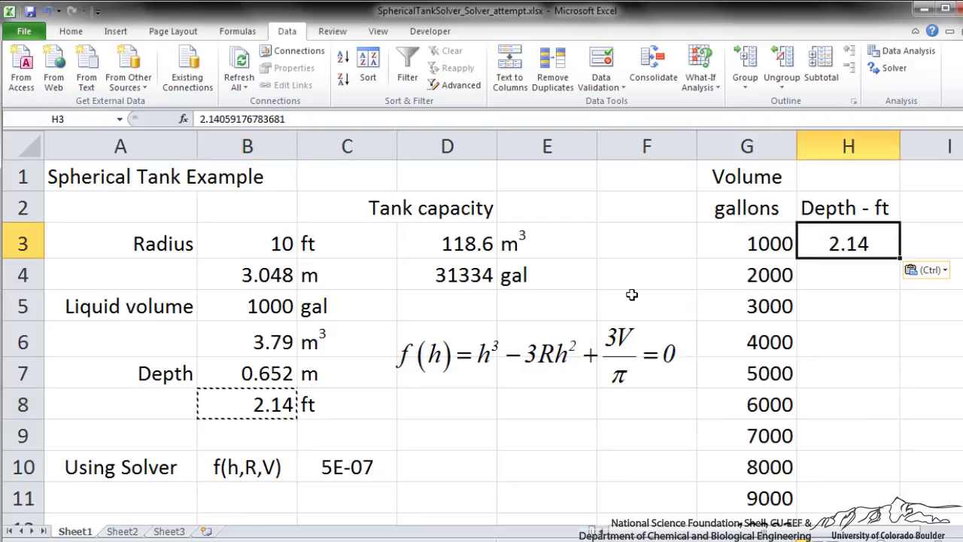
# Step: Set the liquid volume in B5 to 2000 gal
pyautogui.click(259, 303)
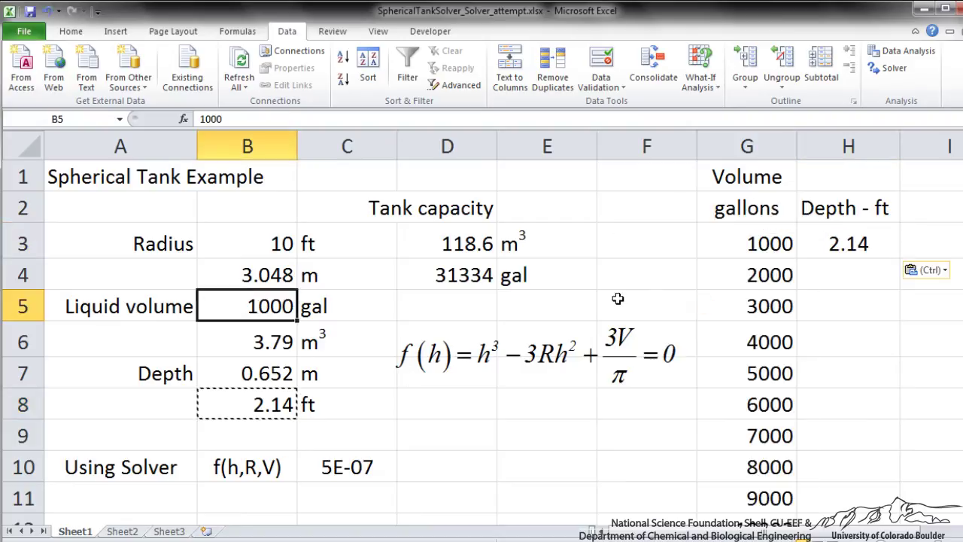
pyautogui.click(743, 274)
pyautogui.click(293, 306)
pyautogui.write('2000')
pyautogui.press('Return')
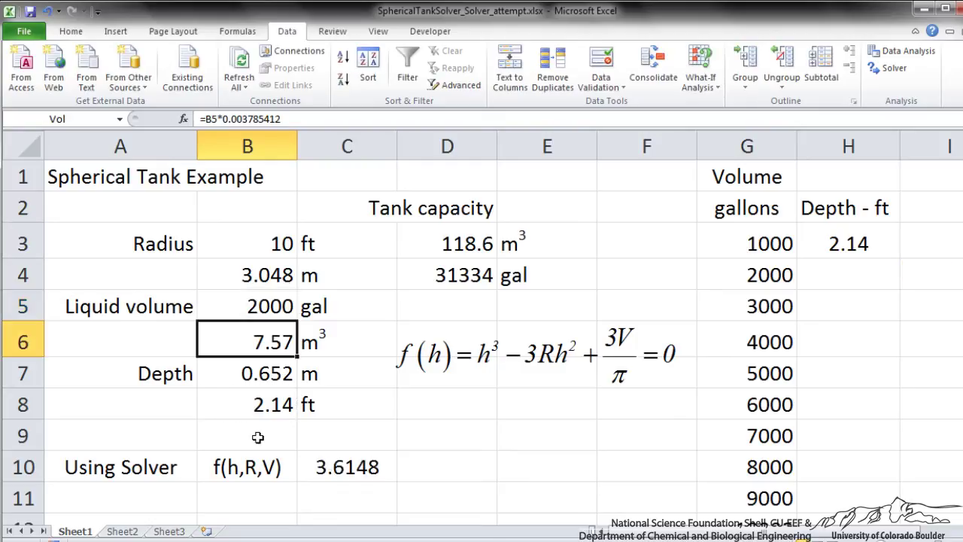
# Step: Rerun Solver on C10 with the same parameters for the 2000 gal volume and keep the solution
pyautogui.click(321, 461)
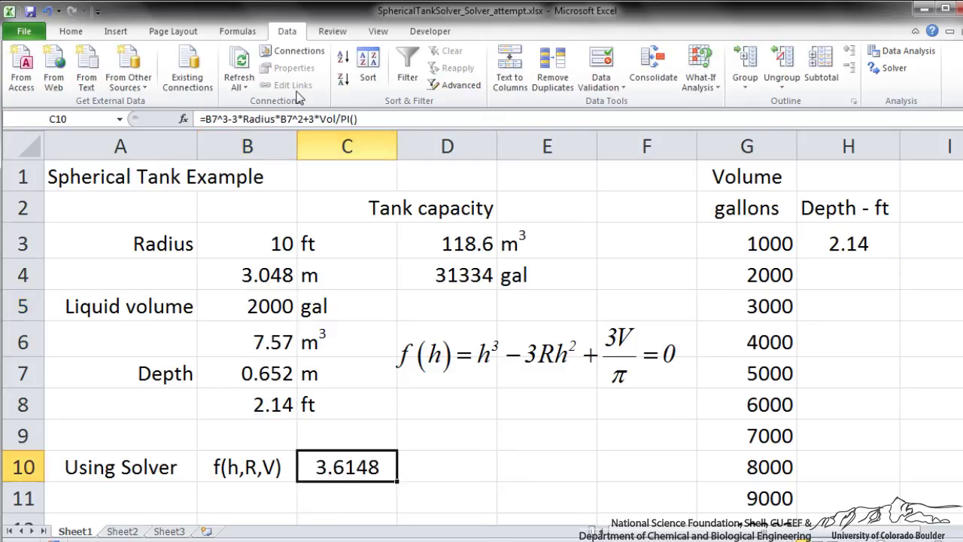
pyautogui.click(894, 69)
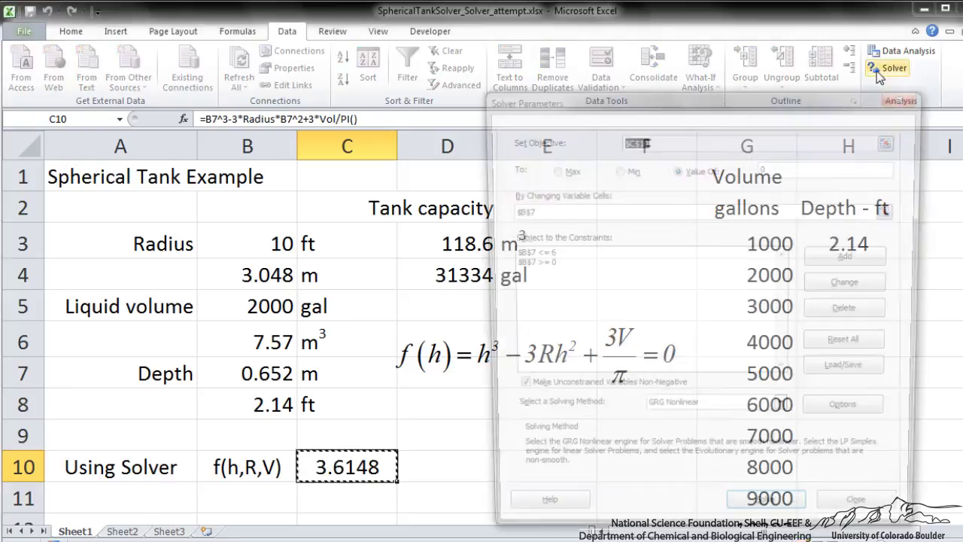
pyautogui.click(743, 527)
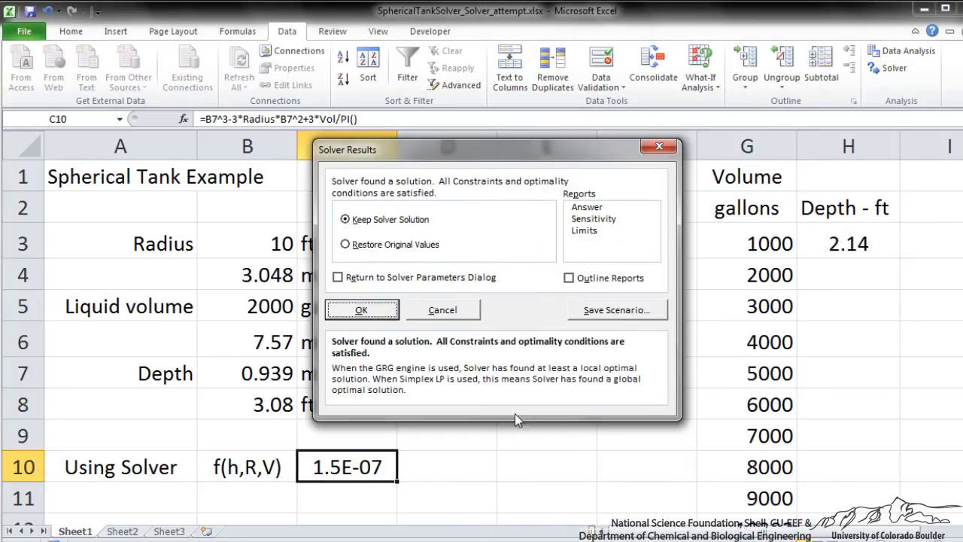
pyautogui.click(386, 313)
# Step: Copy the depth in feet from B8 into H4 beside 2000 gallons as a value only, and review the volume-depth table
pyautogui.click(290, 315)
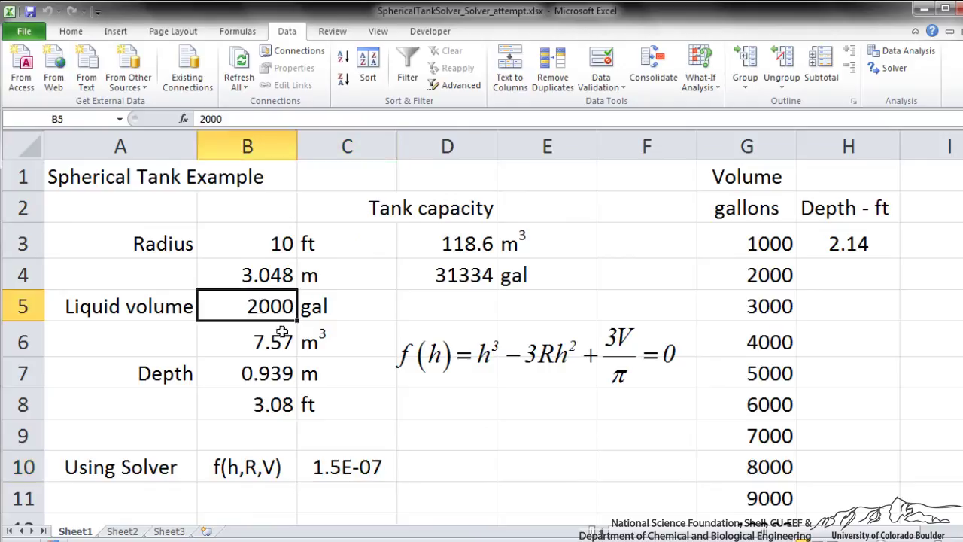
pyautogui.click(271, 399)
pyautogui.rightClick(272, 404)
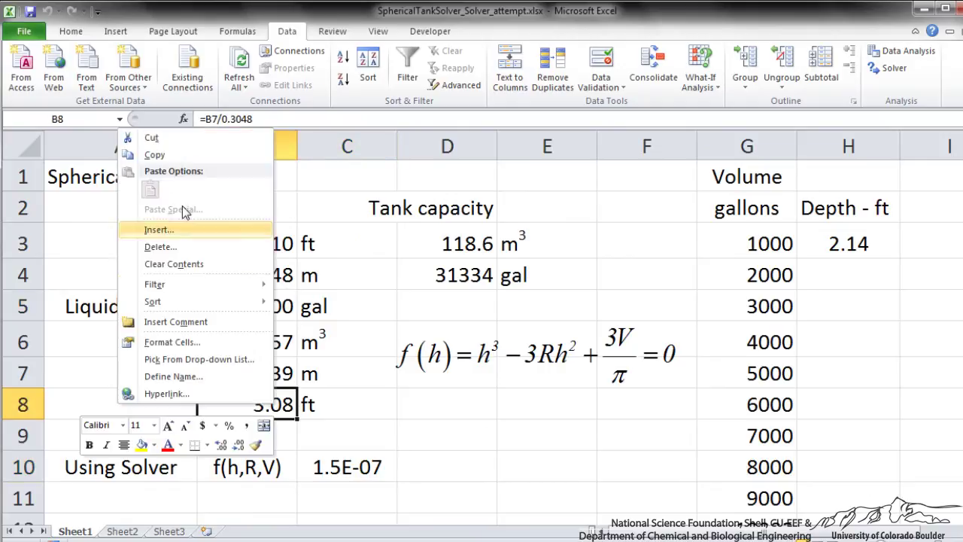
pyautogui.click(151, 151)
pyautogui.click(818, 277)
pyautogui.rightClick(817, 278)
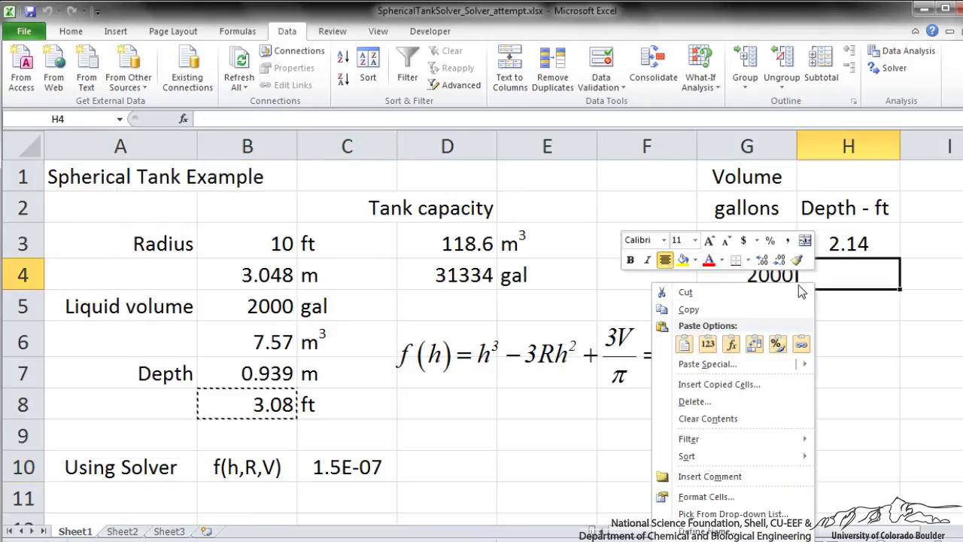
pyautogui.click(711, 344)
pyautogui.click(765, 343)
pyautogui.click(802, 308)
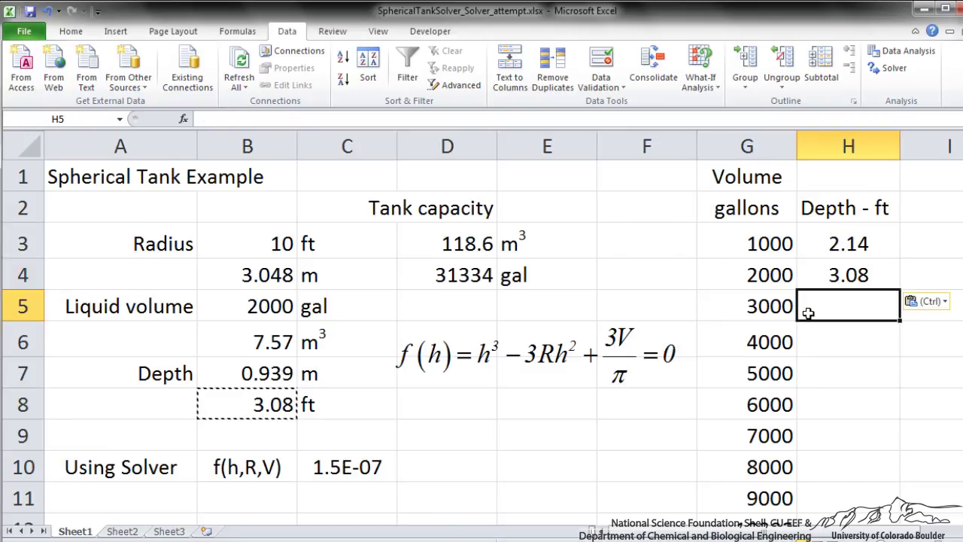
pyautogui.moveTo(782, 254); pyautogui.dragTo(822, 520)
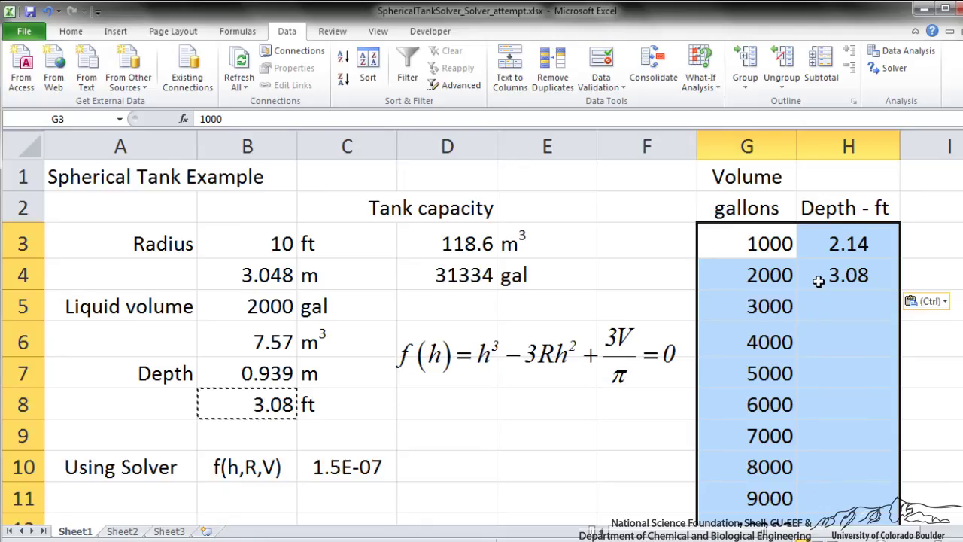
pyautogui.click(736, 262)
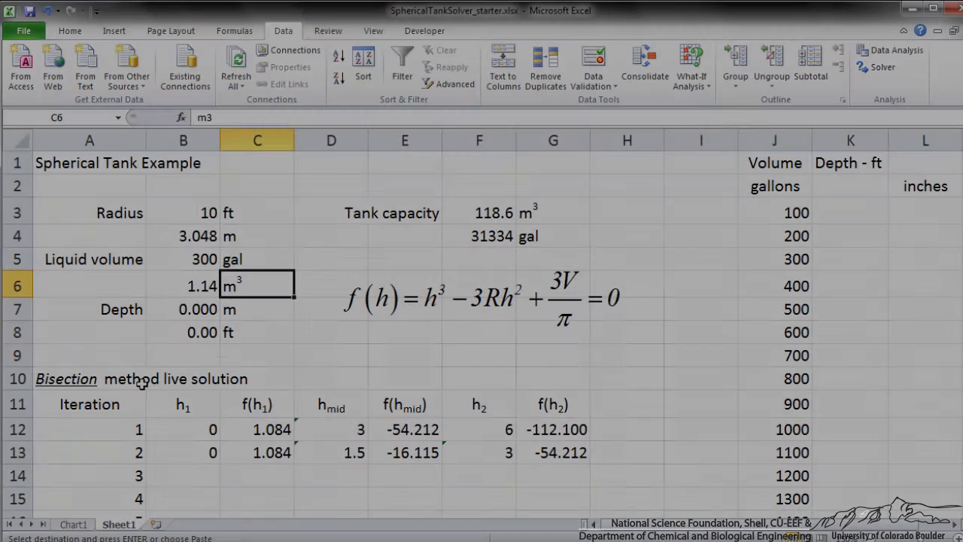
# Step: Examine the bisection worksheet in SphericalTankSolver_starter.xlsx: the f(h1) formula, the volume list, and the bracketing values for iterations 1 and 2
pyautogui.click(260, 430)
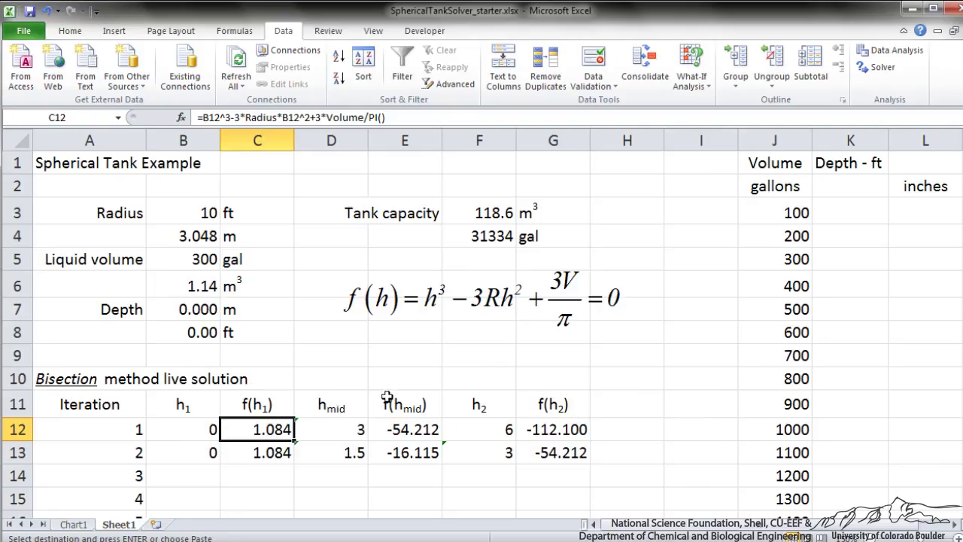
pyautogui.click(750, 219)
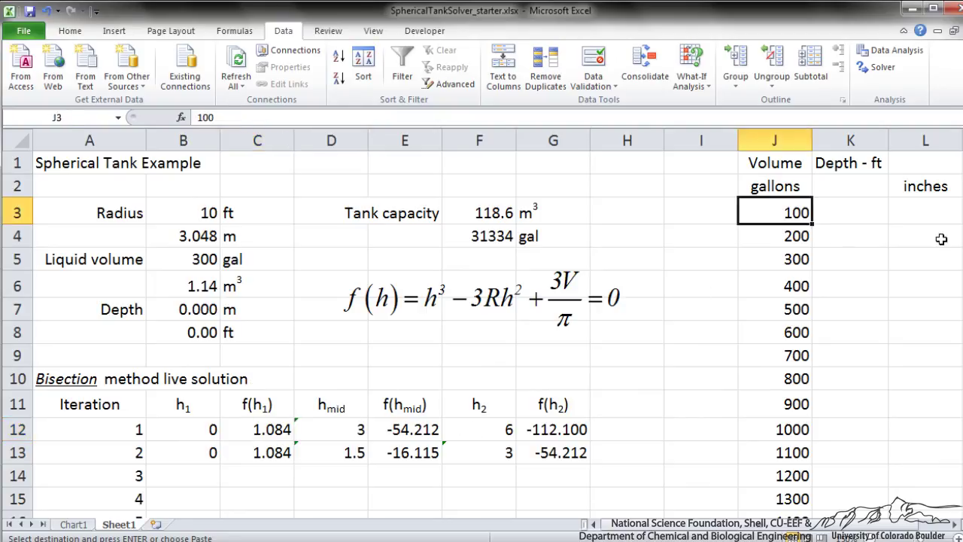
pyautogui.click(134, 429)
pyautogui.moveTo(207, 432); pyautogui.dragTo(541, 435)
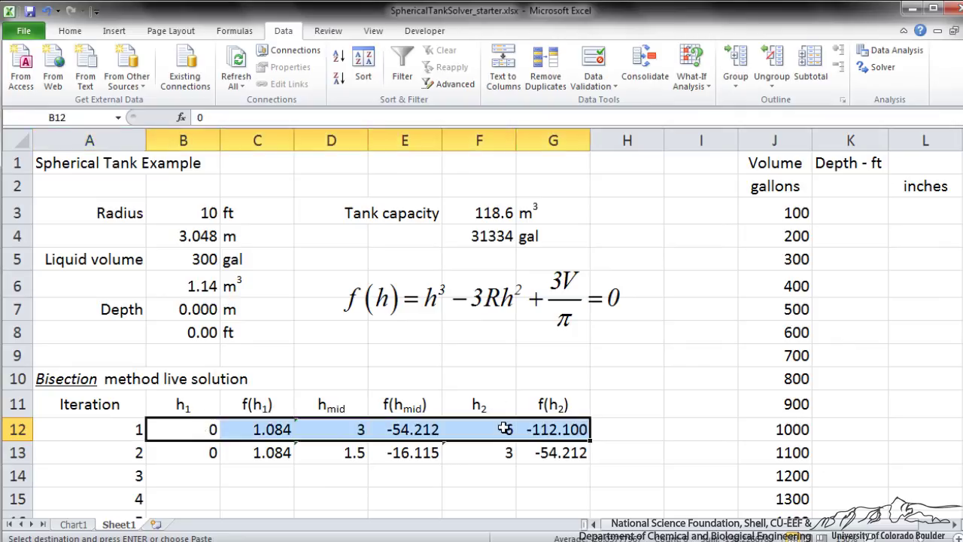
pyautogui.click(506, 430)
pyautogui.click(208, 429)
pyautogui.click(496, 427)
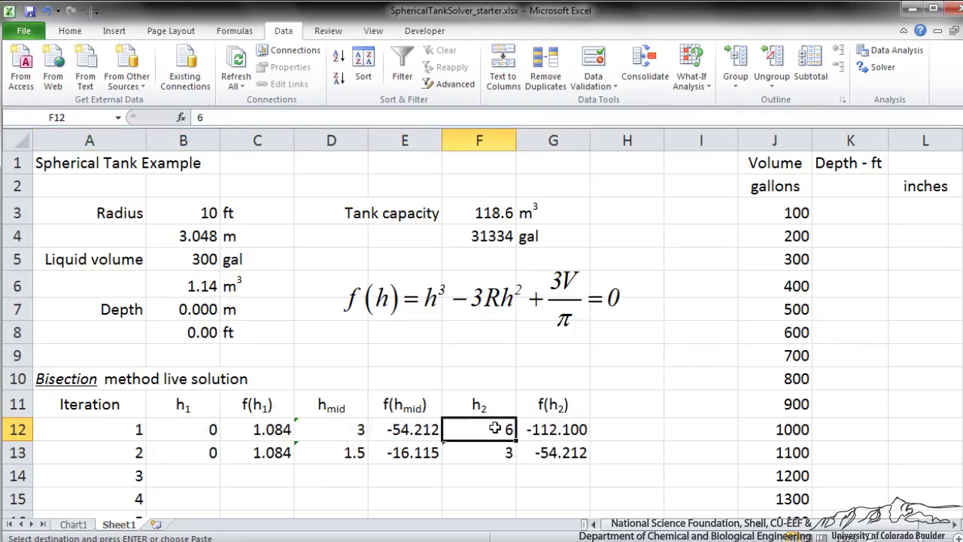
pyautogui.moveTo(204, 452); pyautogui.dragTo(262, 456)
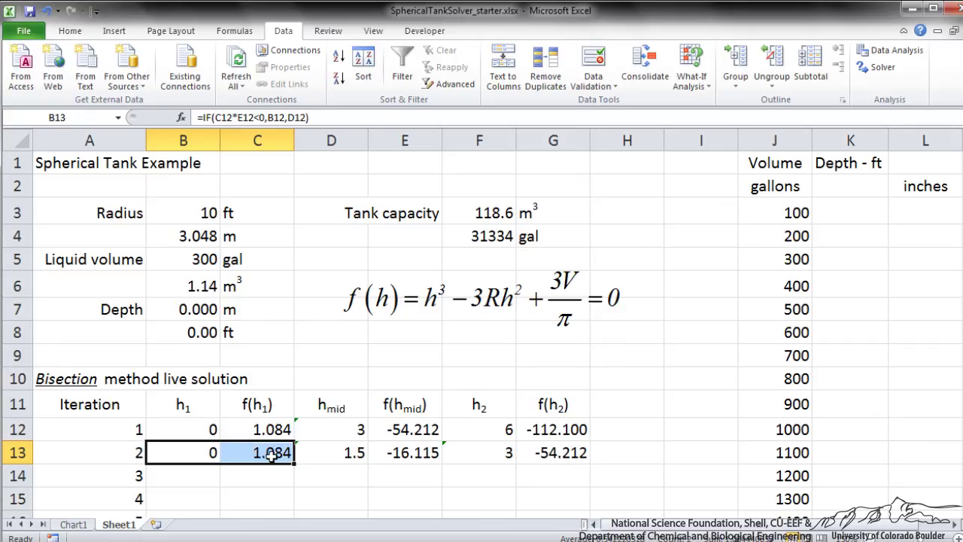
# Step: Review the iteration 2 formulas in row 13 and fill B13:G13 down through iteration 20
pyautogui.click(278, 461)
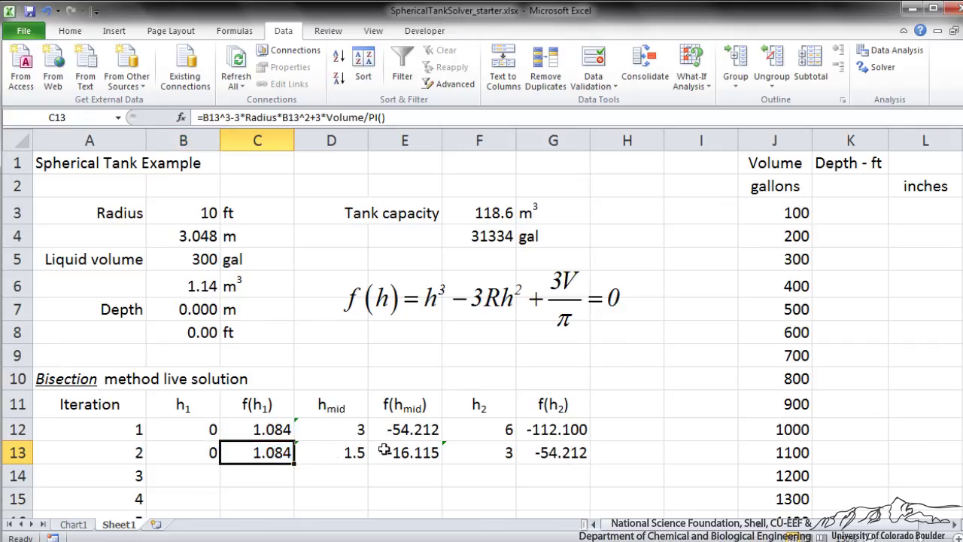
pyautogui.click(353, 451)
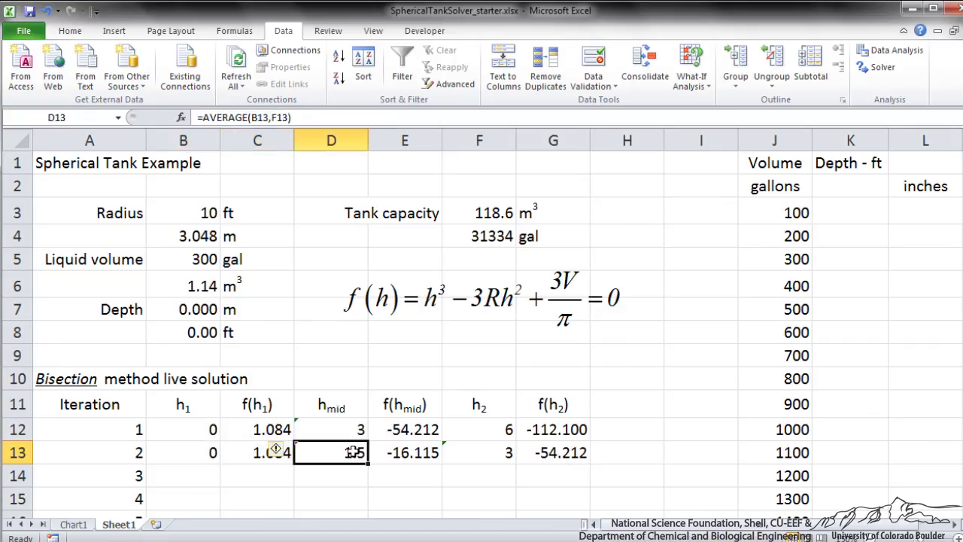
pyautogui.click(274, 451)
pyautogui.click(260, 454)
pyautogui.click(202, 452)
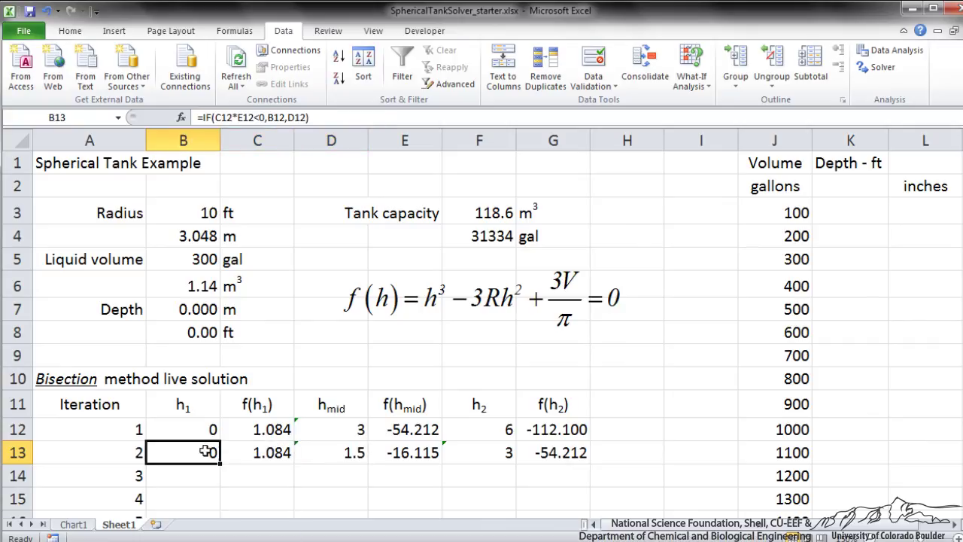
pyautogui.click(487, 455)
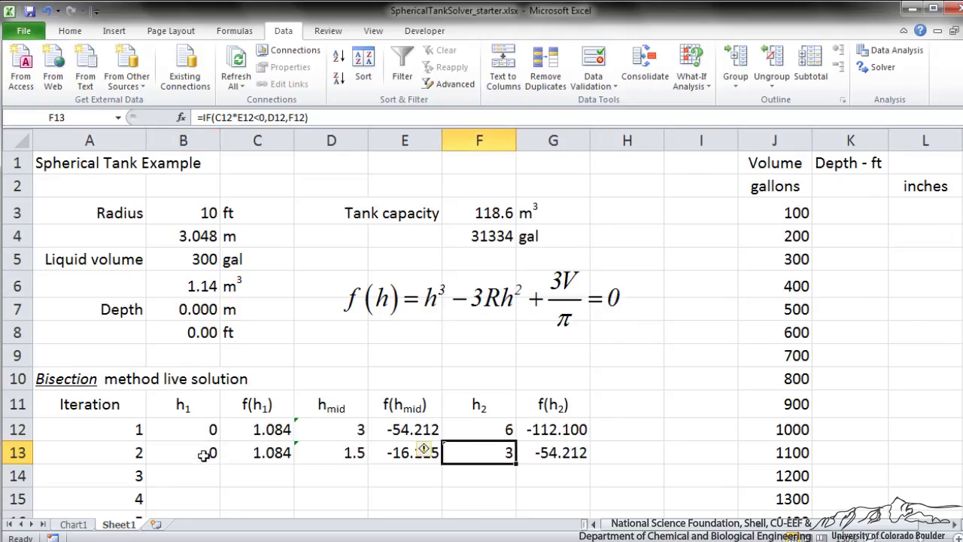
pyautogui.moveTo(202, 454); pyautogui.dragTo(572, 454)
pyautogui.doubleClick(591, 465)
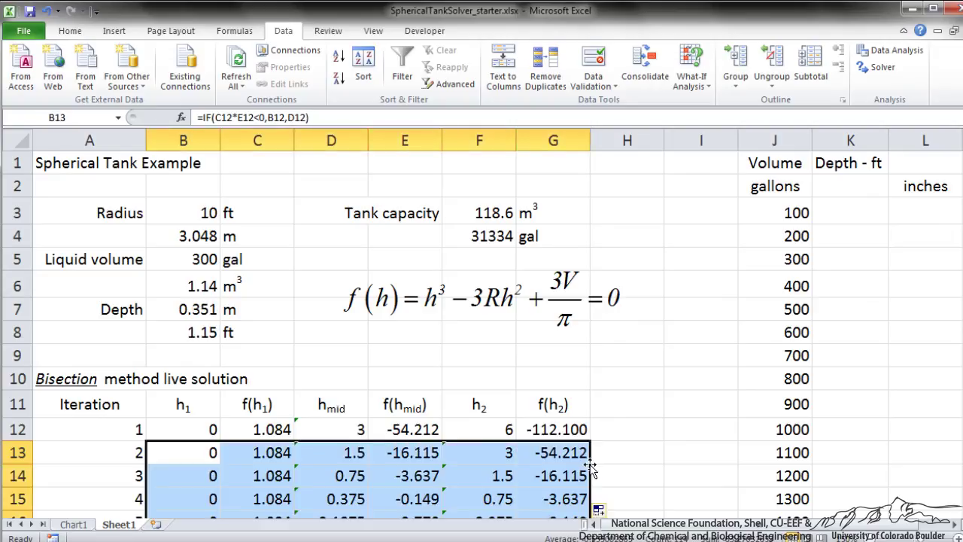
# Step: Examine the iteration 20 midpoint in D31 and the liquid volume and depth cells B5, B7 and B8
pyautogui.moveTo(952, 156); pyautogui.dragTo(913, 188)
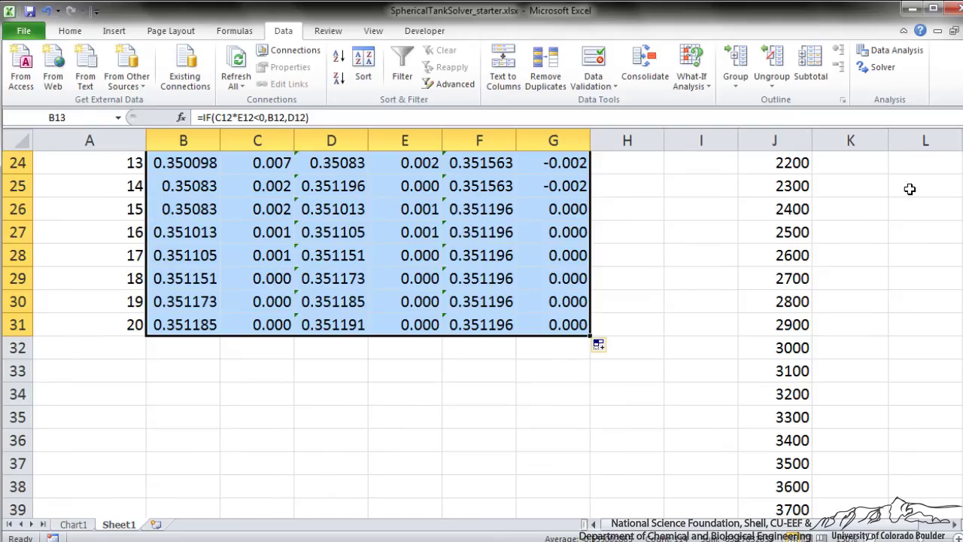
pyautogui.click(319, 326)
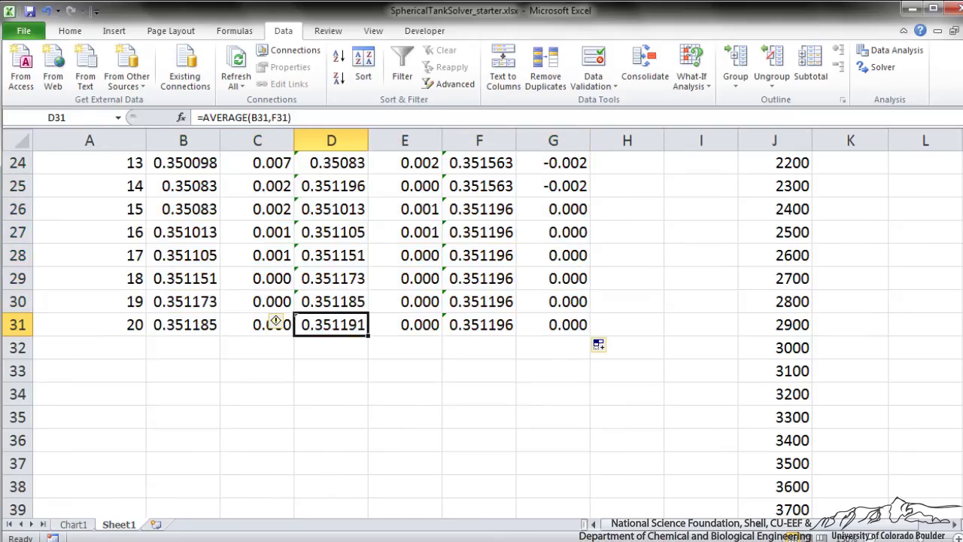
pyautogui.moveTo(958, 195); pyautogui.dragTo(958, 159)
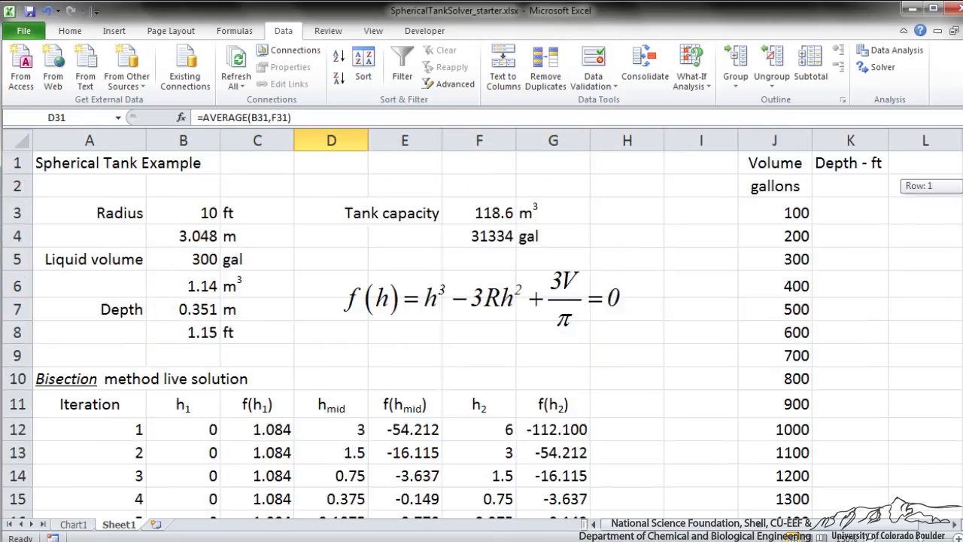
pyautogui.click(214, 257)
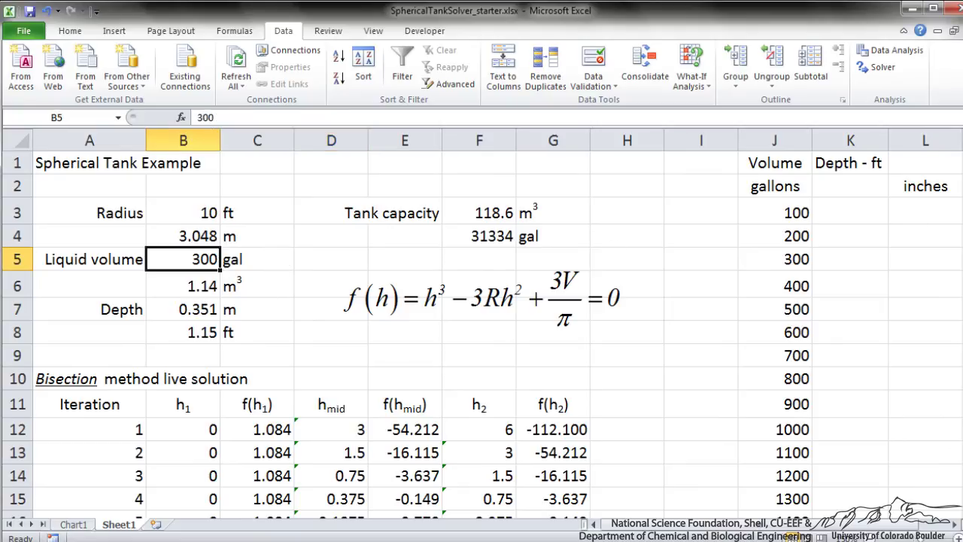
pyautogui.moveTo(956, 171)
pyautogui.mouseDown()
pyautogui.moveTo(956, 226)
pyautogui.moveTo(956, 155)
pyautogui.mouseUp()
pyautogui.click(187, 309)
pyautogui.click(192, 331)
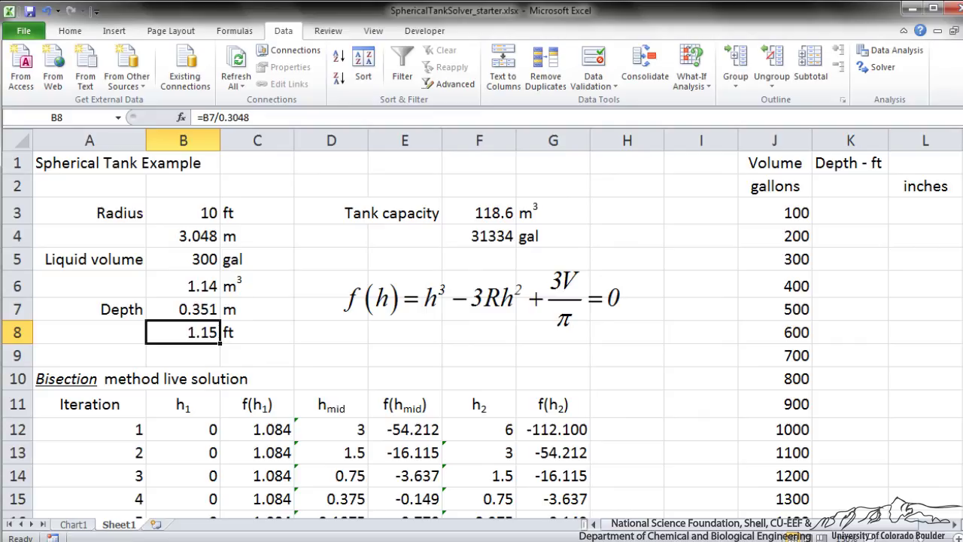
pyautogui.moveTo(956, 155); pyautogui.dragTo(956, 174)
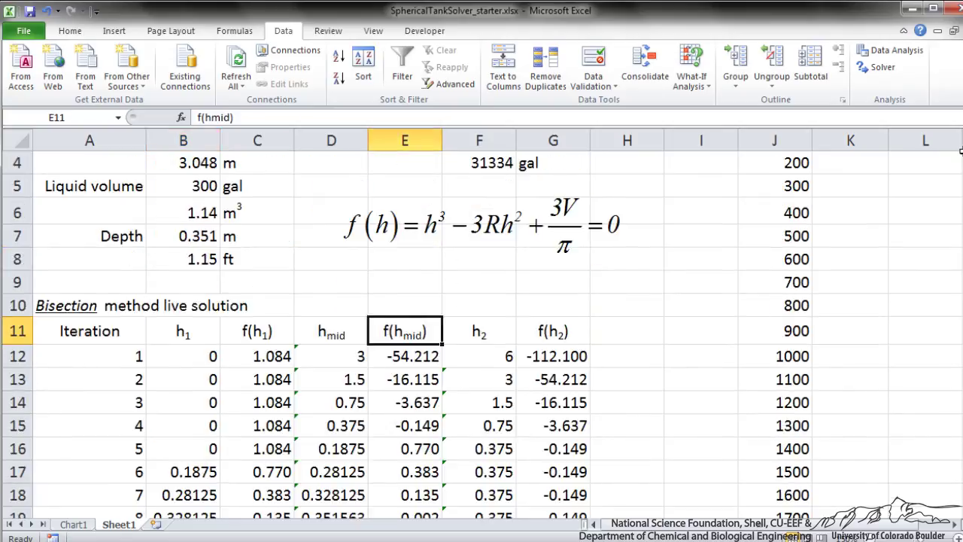
pyautogui.scroll(1, 203, 271)
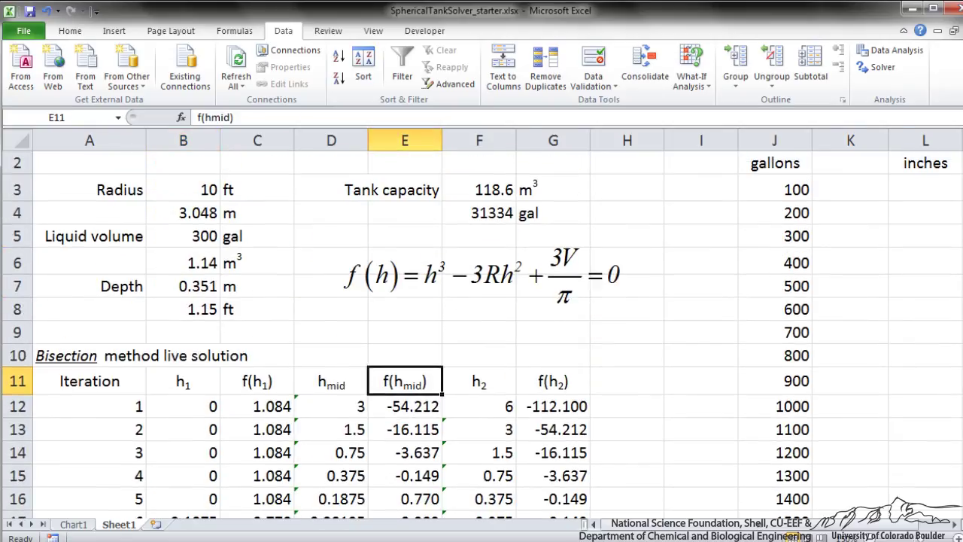
pyautogui.click(200, 237)
# Step: Copy the depth in feet from B8 into K5 beside 300 gallons as a value only
pyautogui.click(189, 307)
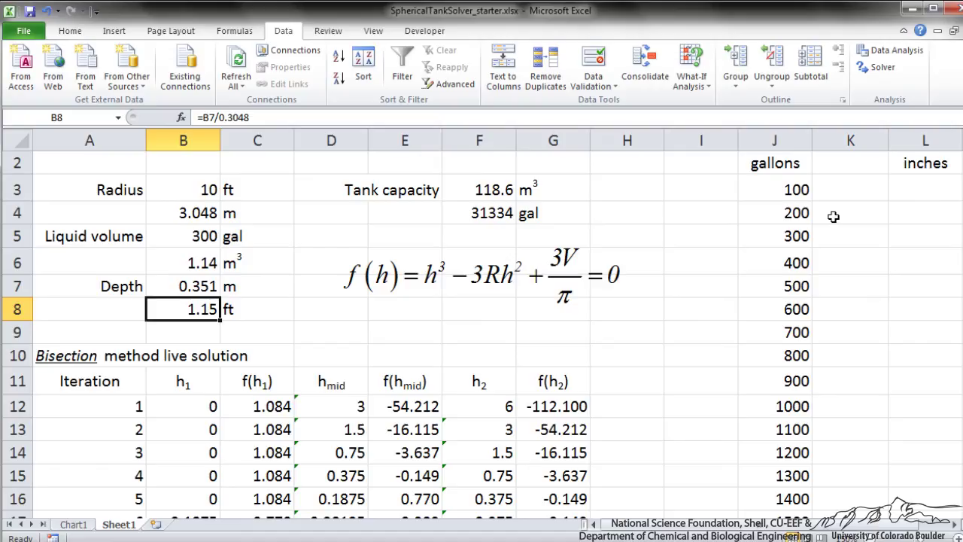
pyautogui.scroll(1, 482, 331)
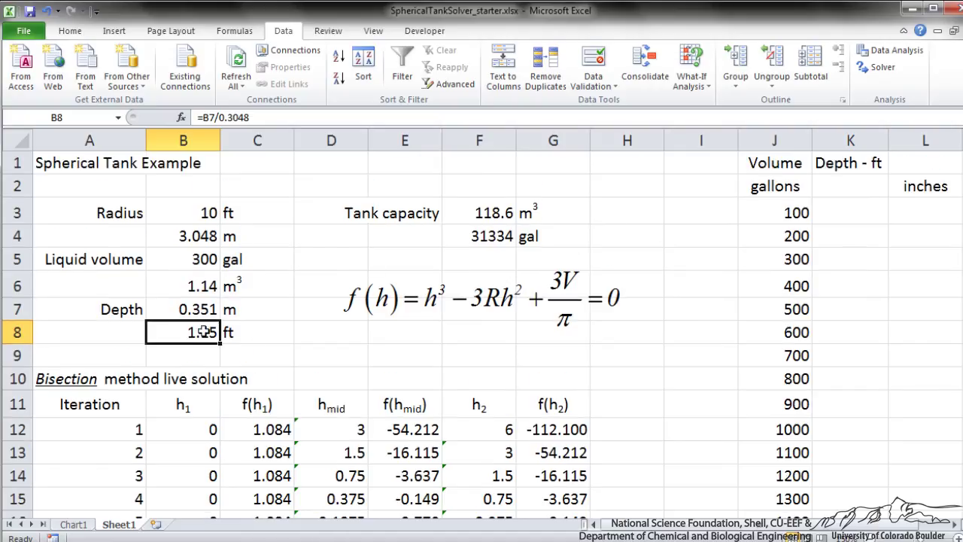
pyautogui.hotkey('ctrl', 'c')
pyautogui.click(840, 263)
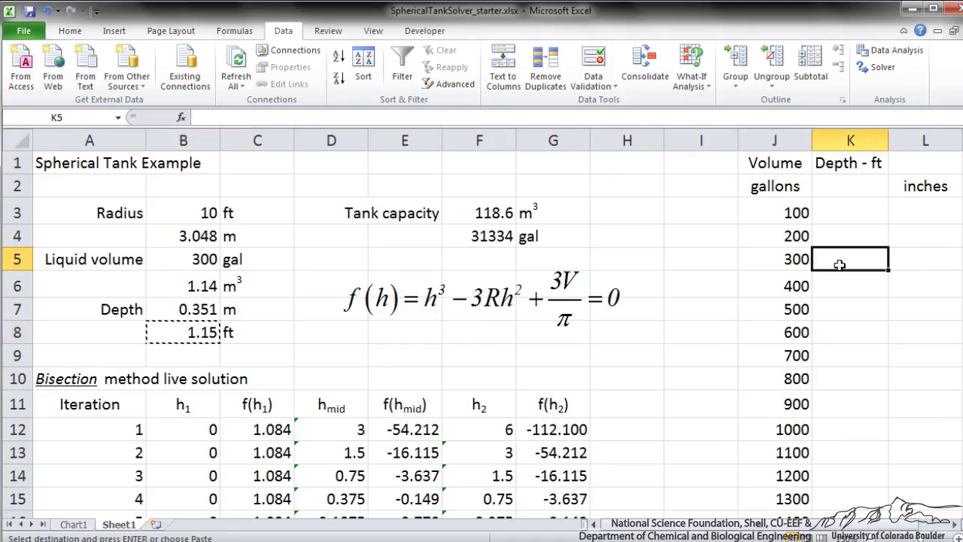
pyautogui.rightClick(840, 263)
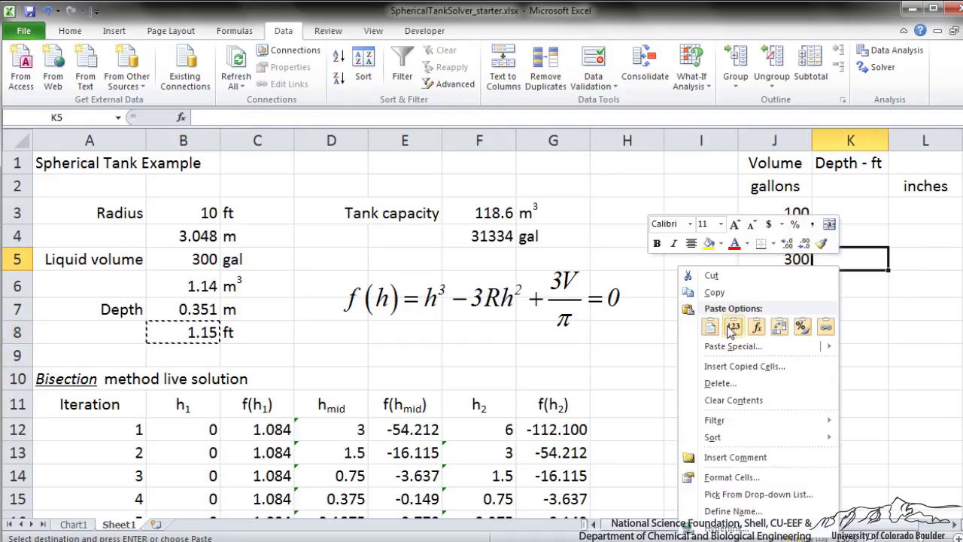
pyautogui.click(766, 269)
pyautogui.click(701, 332)
# Step: Set the liquid volume in B5 to 100 gal
pyautogui.click(215, 260)
pyautogui.write('100')
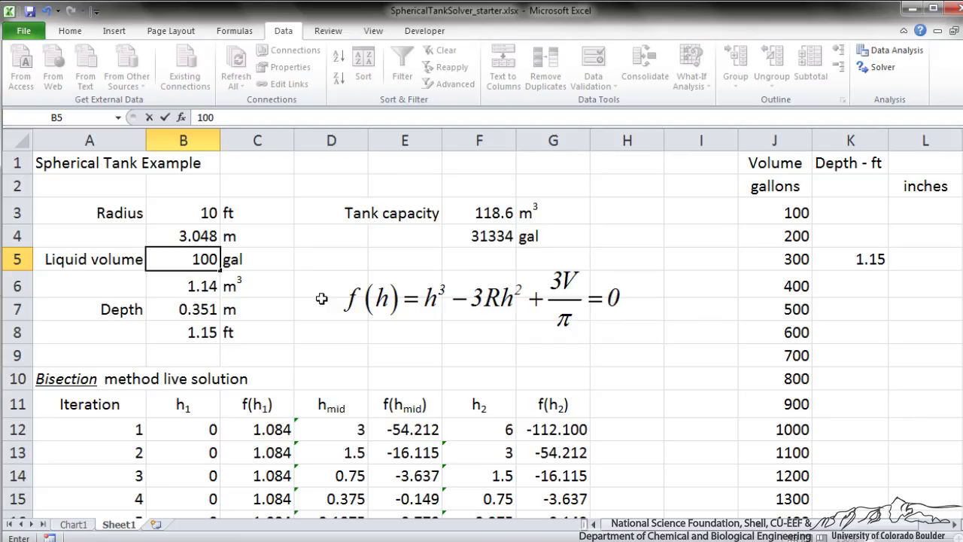
pyautogui.press('Return')
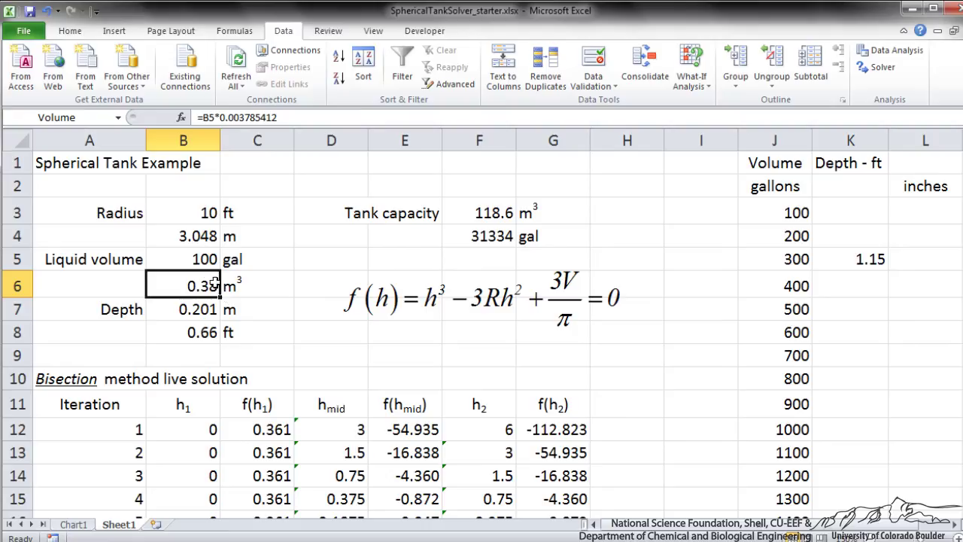
# Step: Copy the depth in feet from B8 into K3 beside 100 gallons as a value only
pyautogui.click(196, 335)
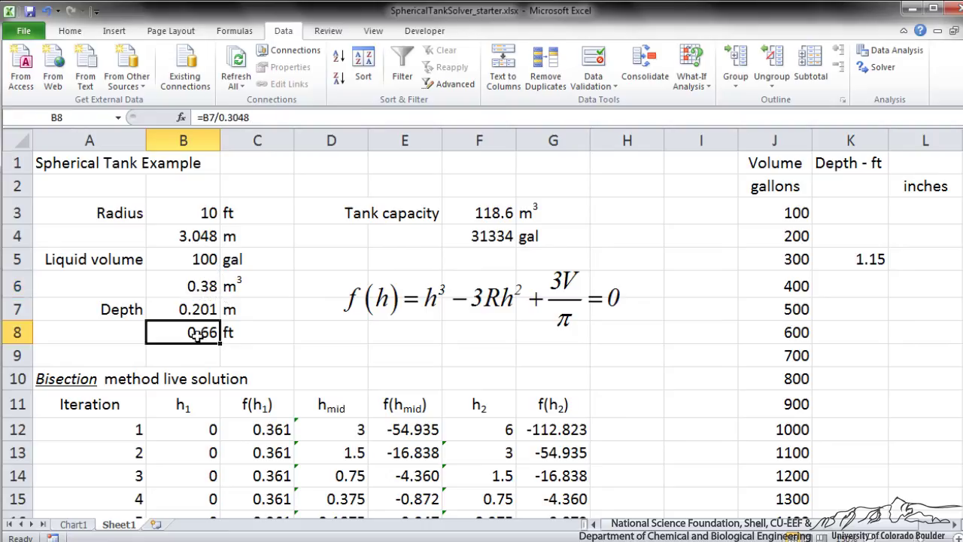
pyautogui.hotkey('ctrl', 'c')
pyautogui.click(852, 216)
pyautogui.rightClick(850, 217)
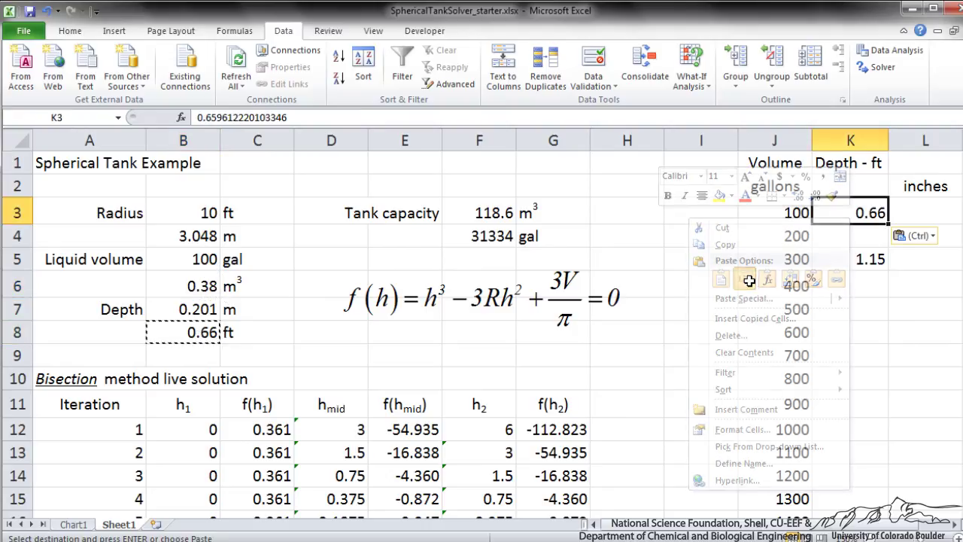
pyautogui.click(750, 280)
pyautogui.click(745, 307)
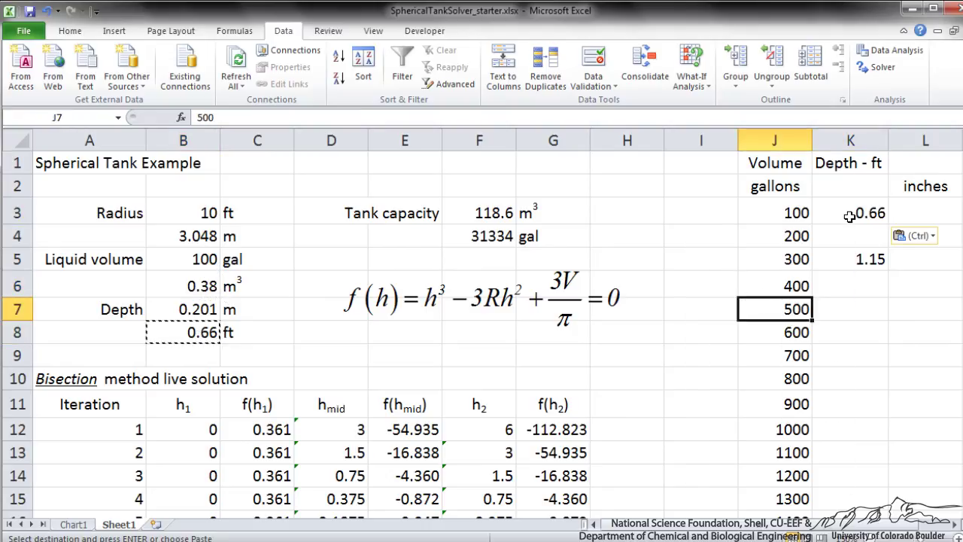
# Step: Clear the pasted depth values from K3:K5
pyautogui.moveTo(791, 213); pyautogui.dragTo(796, 362)
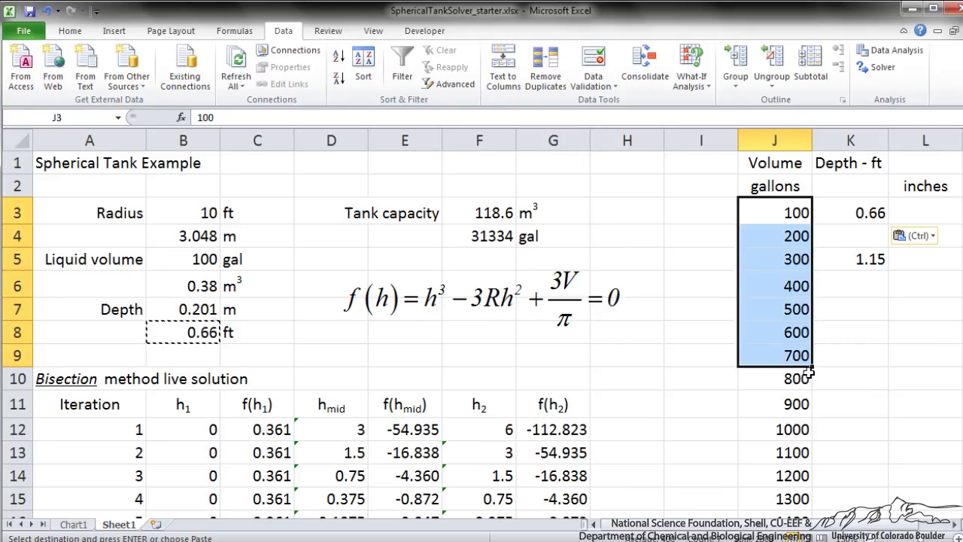
pyautogui.moveTo(850, 213); pyautogui.dragTo(849, 254)
pyautogui.press('Delete')
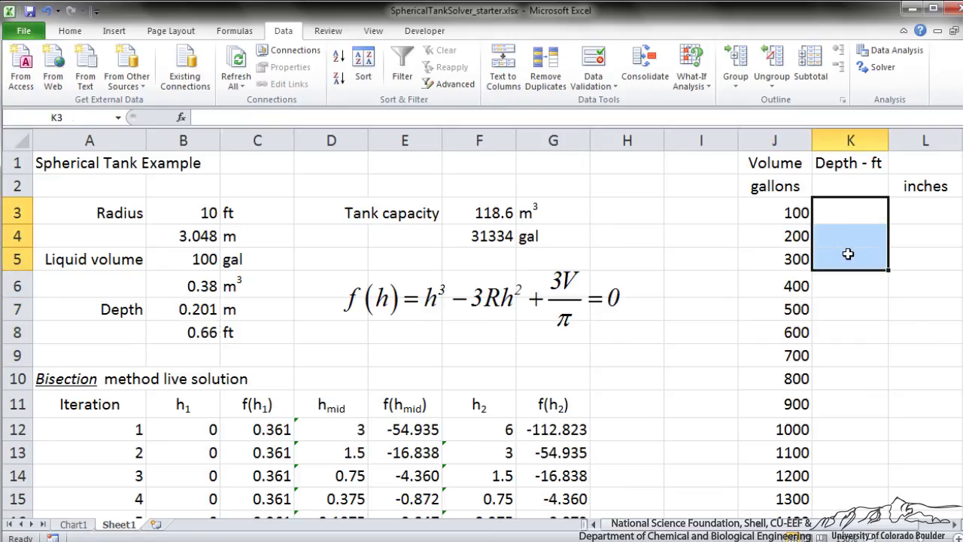
# Step: Enter the formula =B8 in K2 at the head of the depth column
pyautogui.click(851, 258)
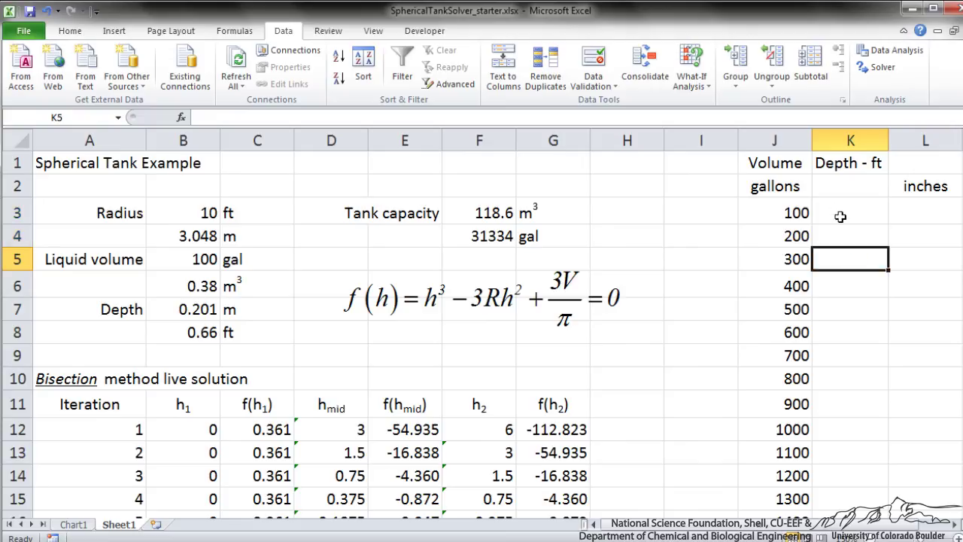
pyautogui.click(838, 191)
pyautogui.write('=')
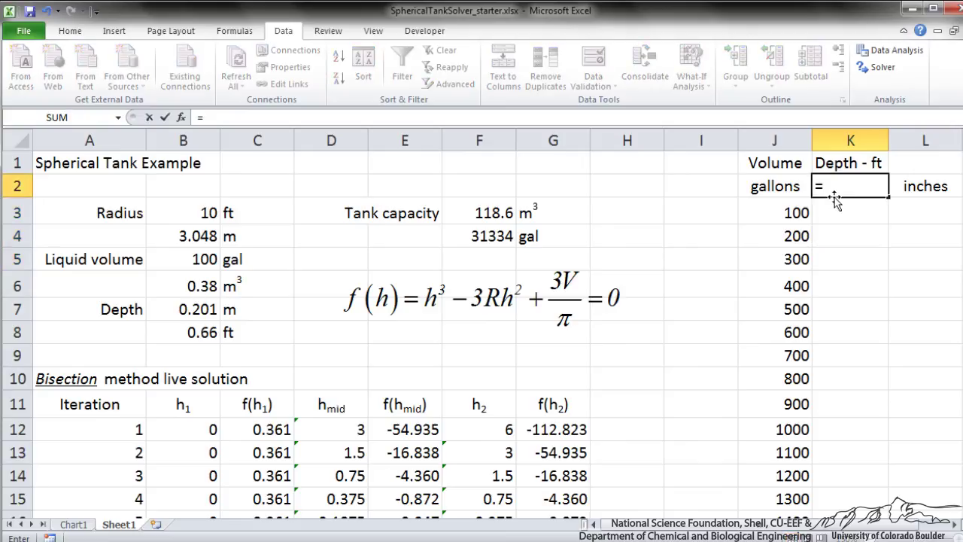
pyautogui.click(194, 336)
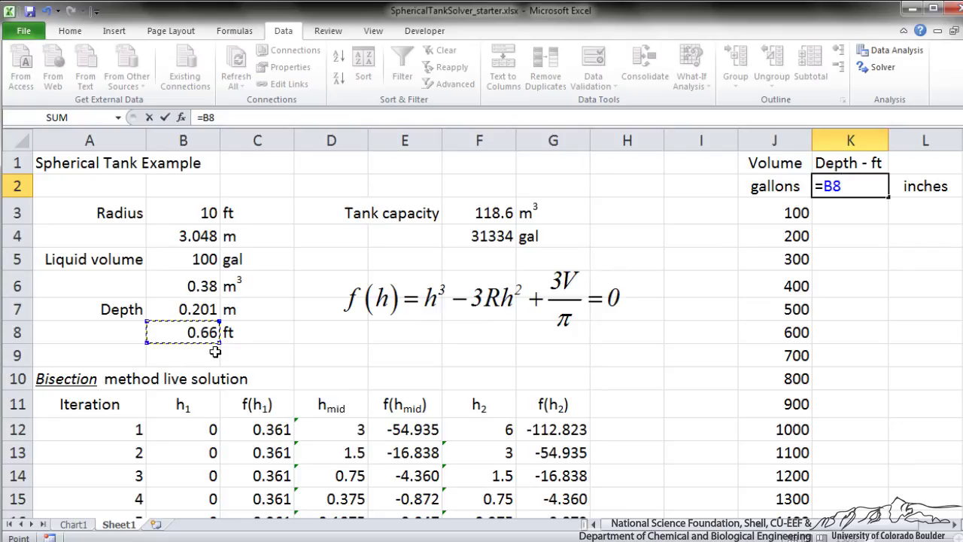
pyautogui.press('Return')
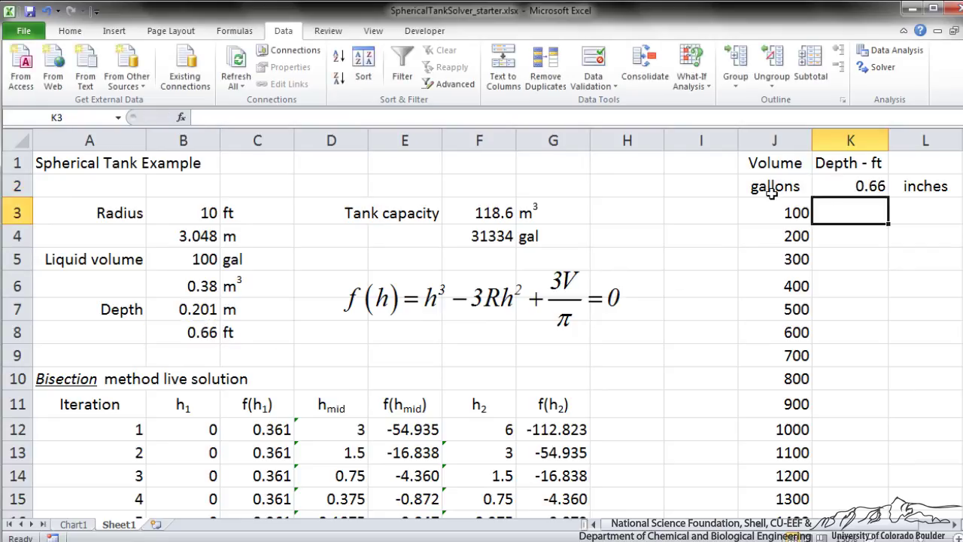
# Step: Create a one-variable data table over J2:K315 with B5 as the column input cell, and review the computed depths
pyautogui.moveTo(771, 193); pyautogui.dragTo(827, 185)
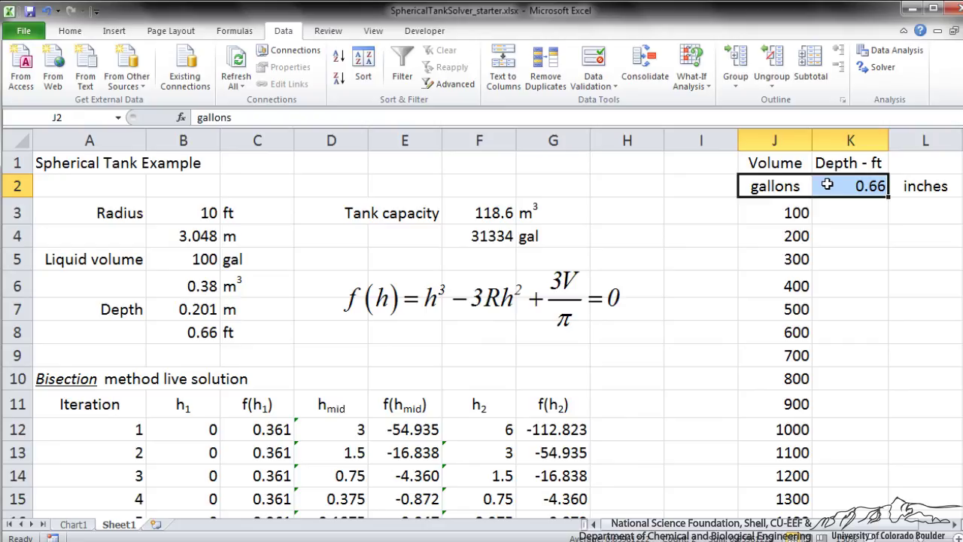
pyautogui.hotkey('ctrl', 'shift', 'Down')
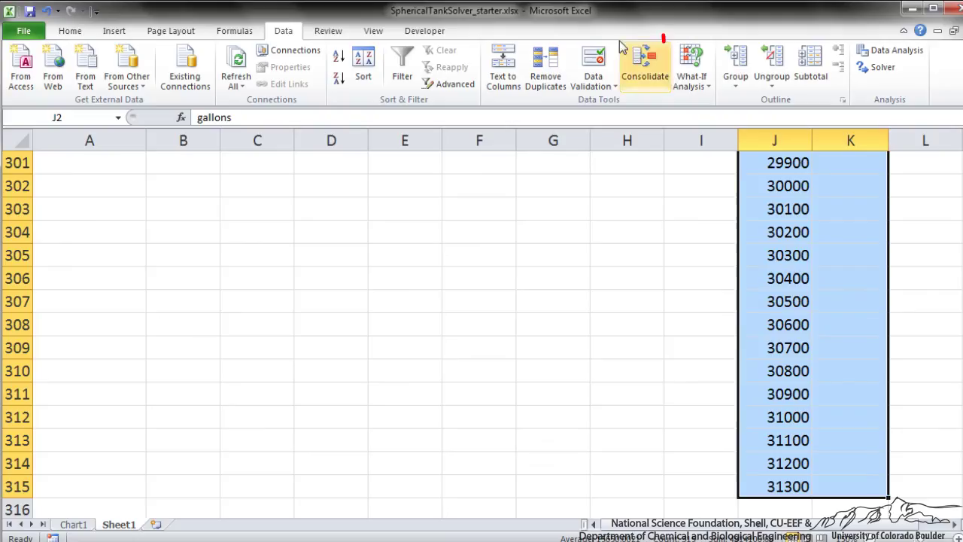
pyautogui.click(681, 85)
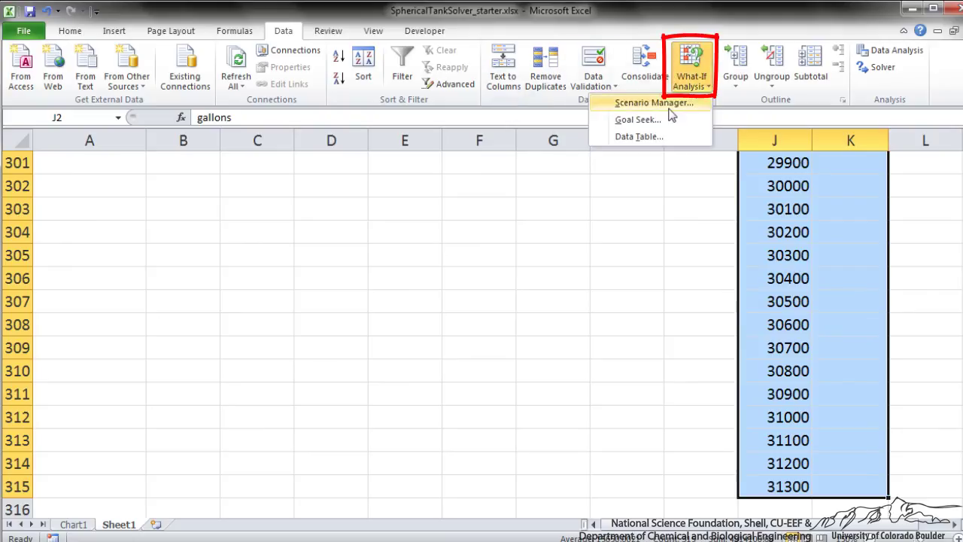
pyautogui.click(646, 137)
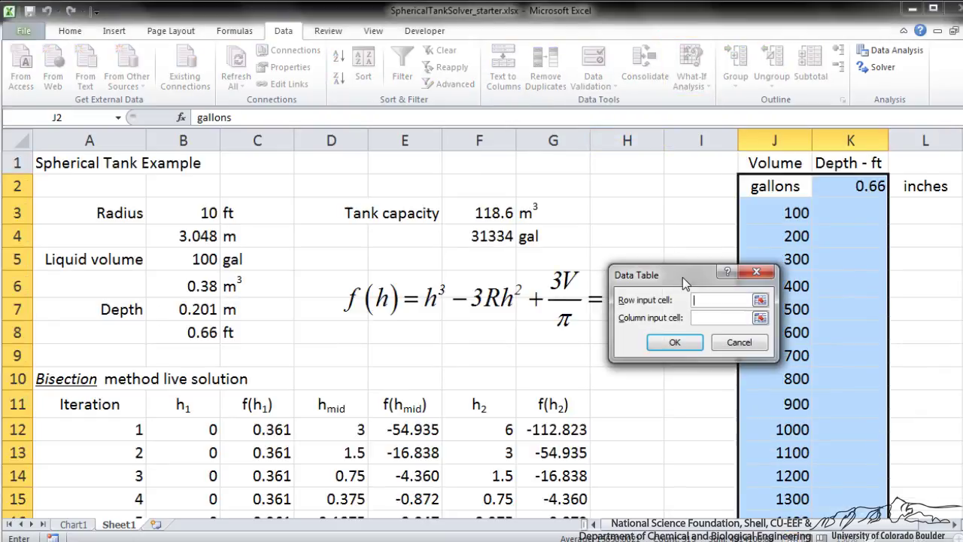
pyautogui.moveTo(683, 277); pyautogui.dragTo(567, 248)
pyautogui.click(646, 284)
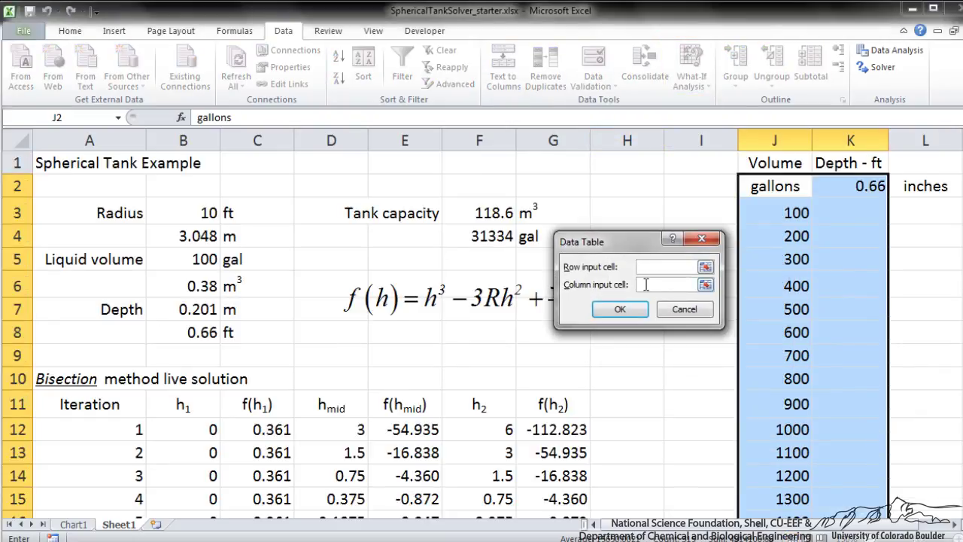
pyautogui.moveTo(625, 243); pyautogui.dragTo(608, 203)
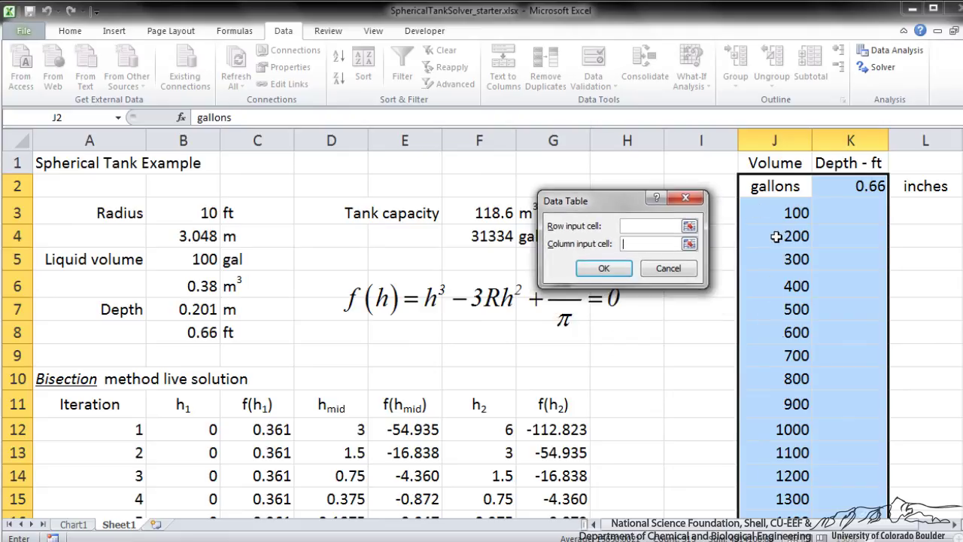
pyautogui.click(195, 261)
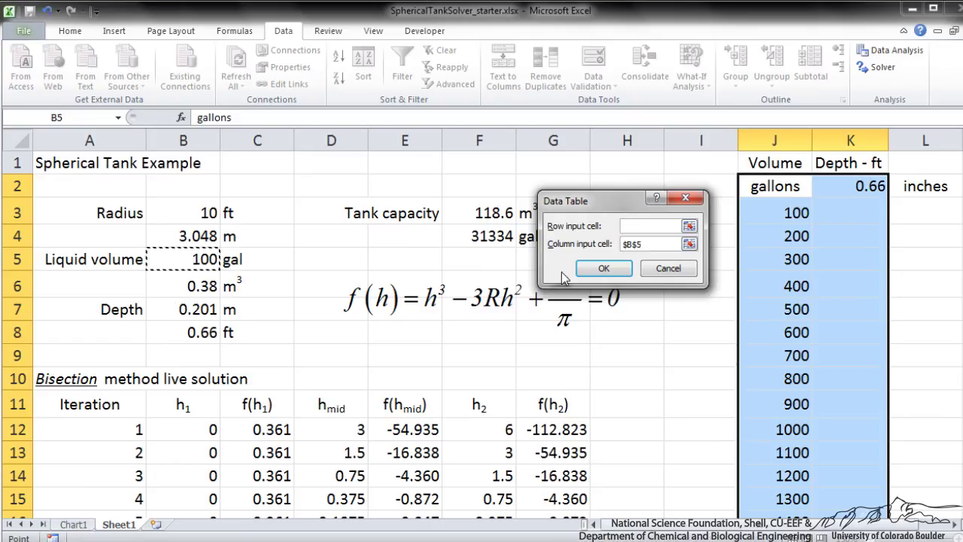
pyautogui.click(602, 269)
pyautogui.scroll(-8, 939, 197)
pyautogui.click(794, 235)
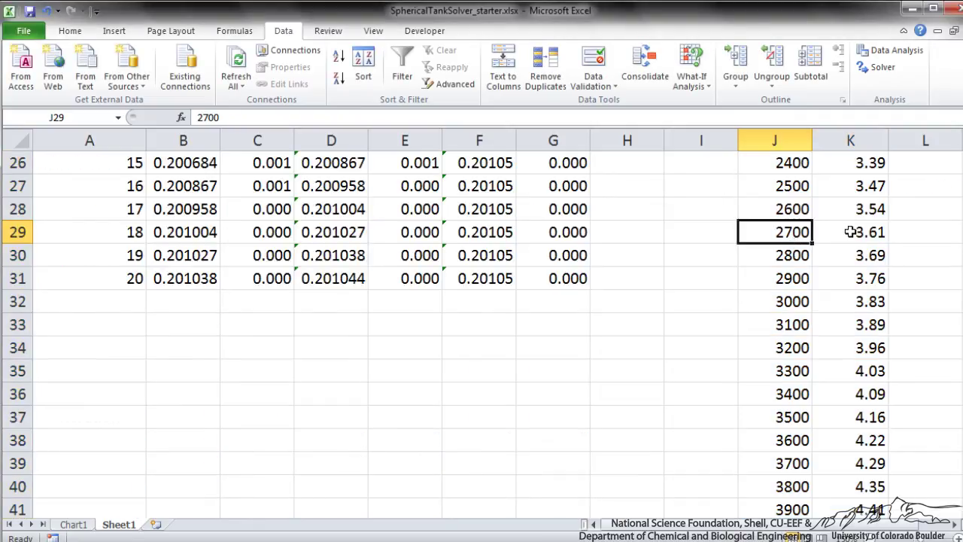
pyautogui.click(851, 232)
pyautogui.scroll(8, 661, 207)
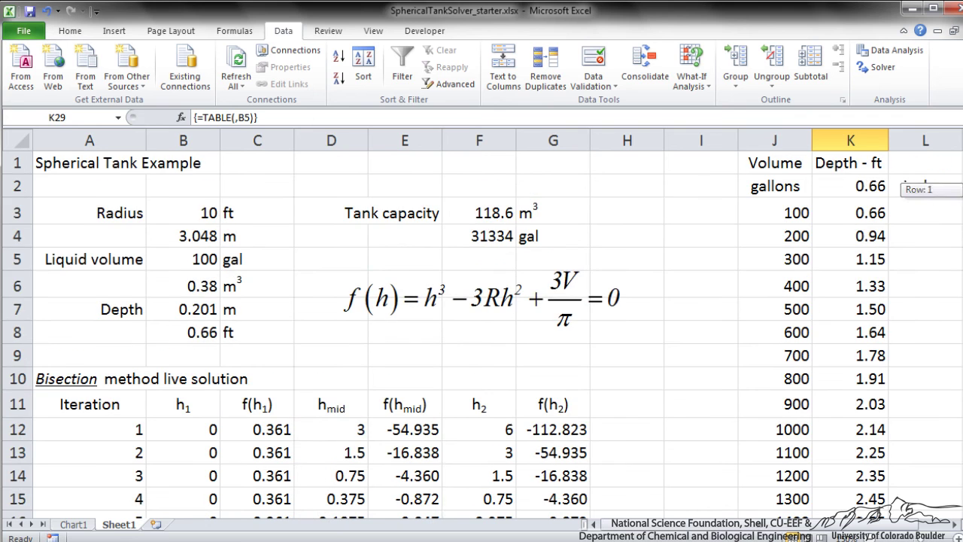